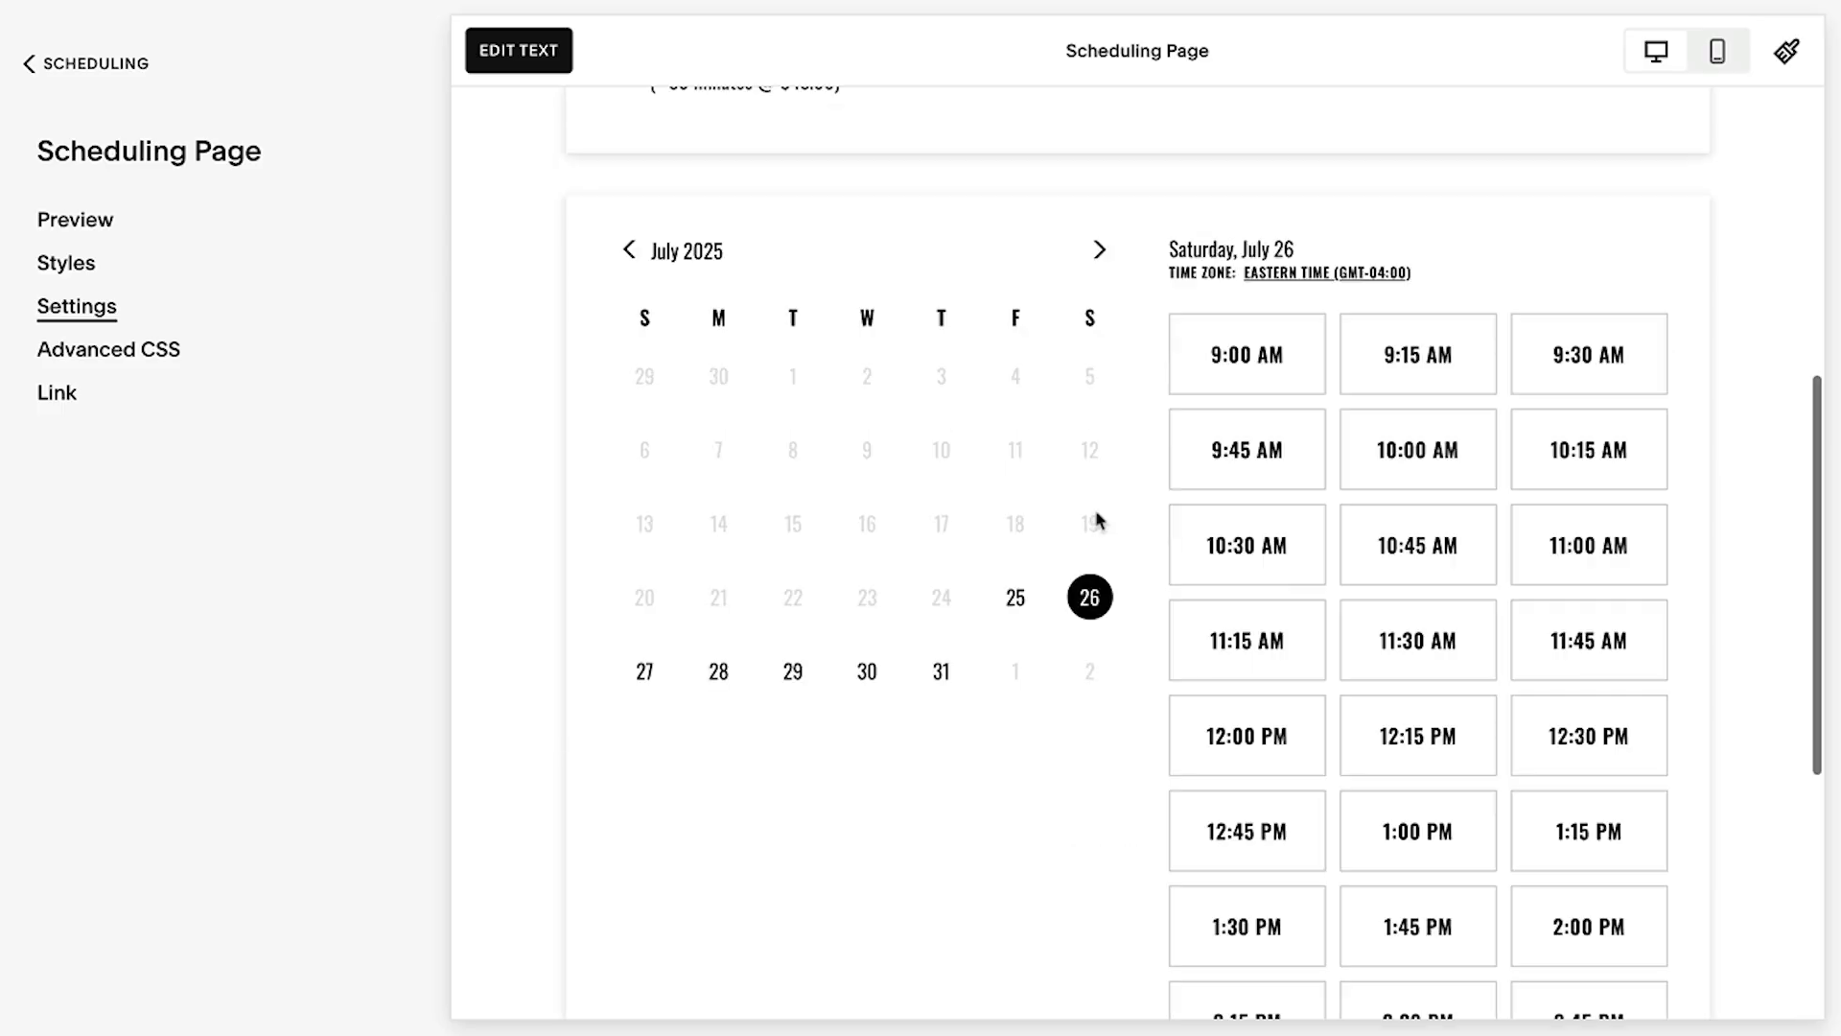
- Pick Tuesday, July 29 and the 10:00 AM slot in the booking preview
{"action": "left_click", "coordinate": [795, 672]}
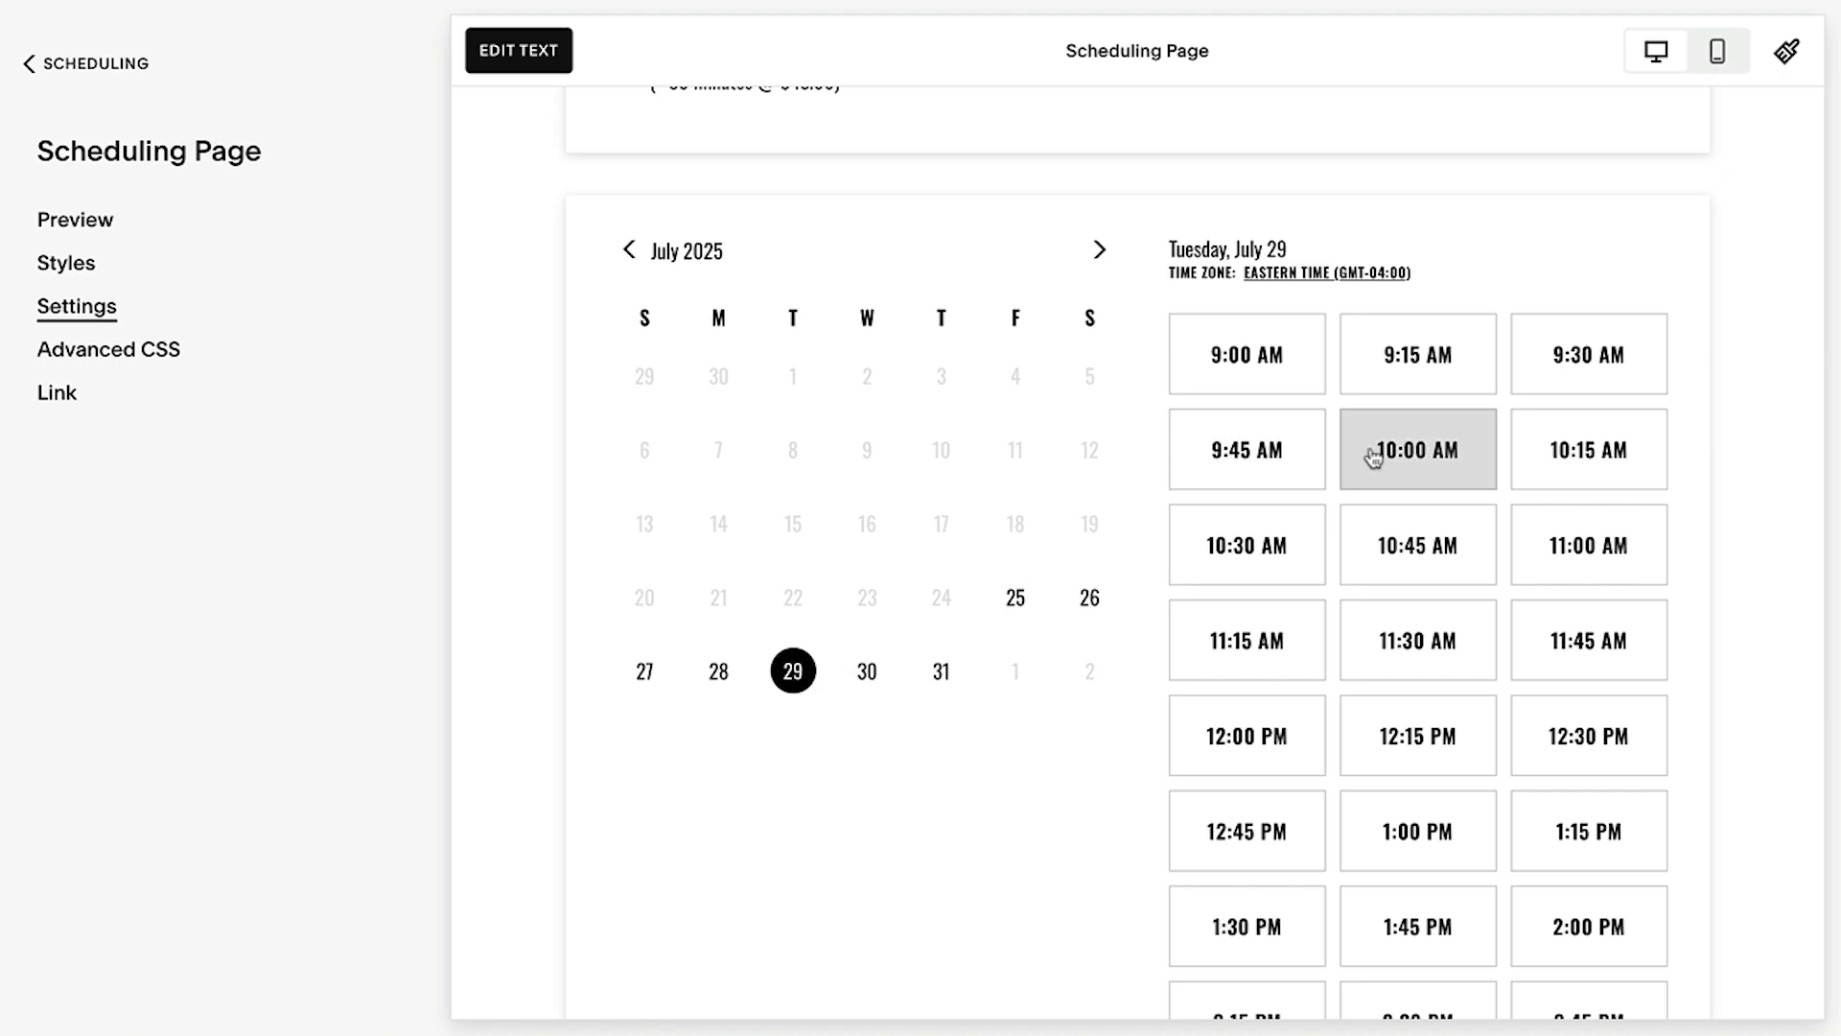
{"action": "left_click", "coordinate": [1395, 472]}
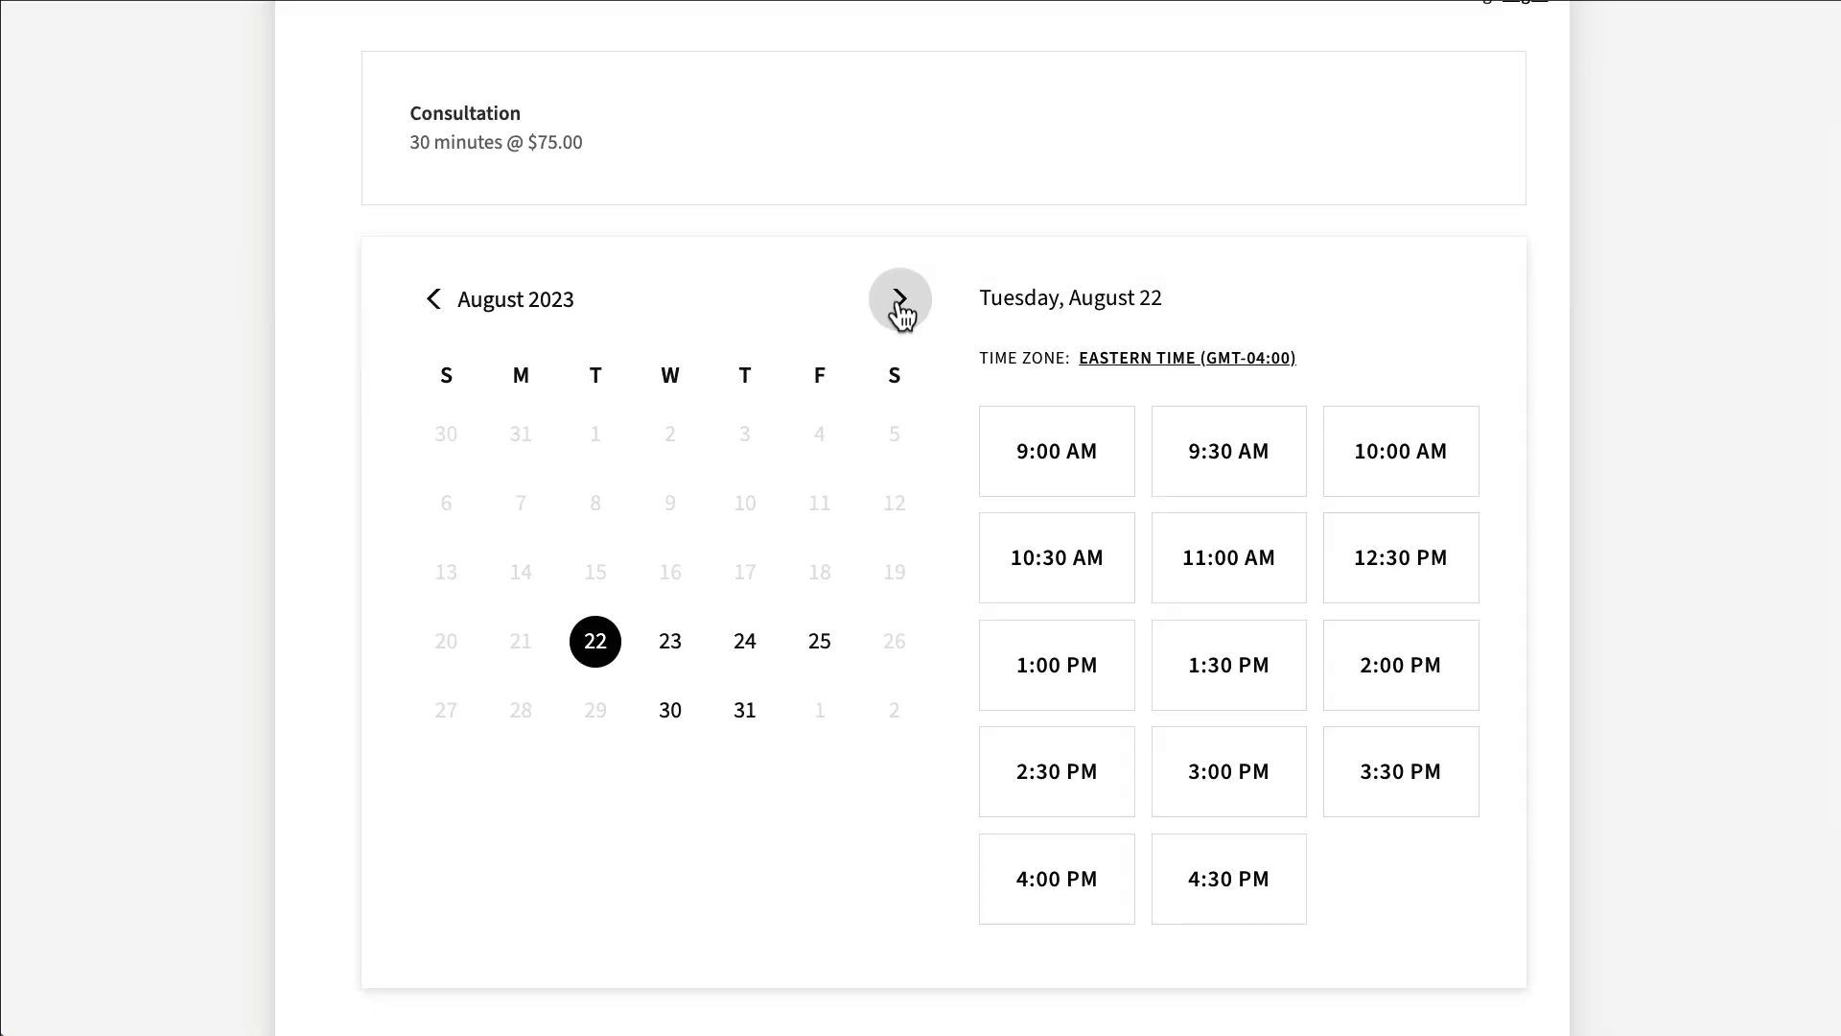
- Advance the month calendar to September and October 2023, then show the 2023 month choices
{"action": "left_click", "coordinate": [899, 302]}
{"action": "left_click", "coordinate": [900, 301]}
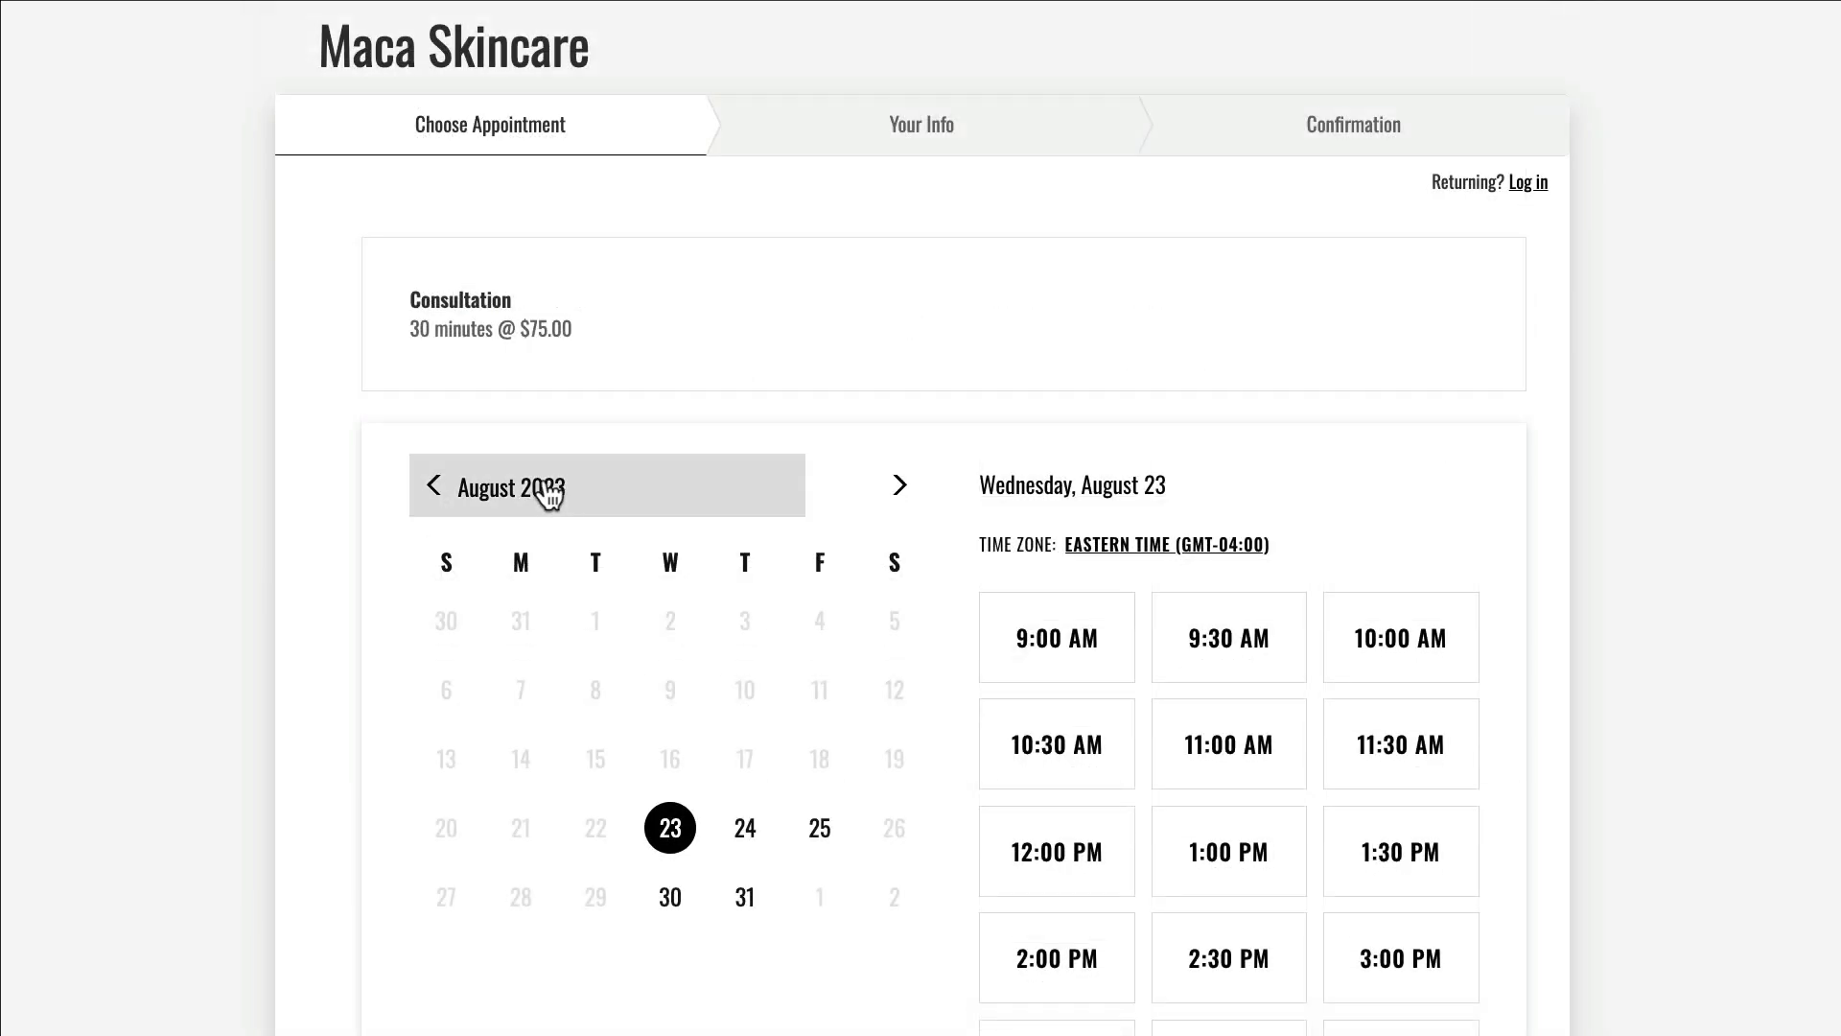
{"action": "left_click", "coordinate": [543, 486]}
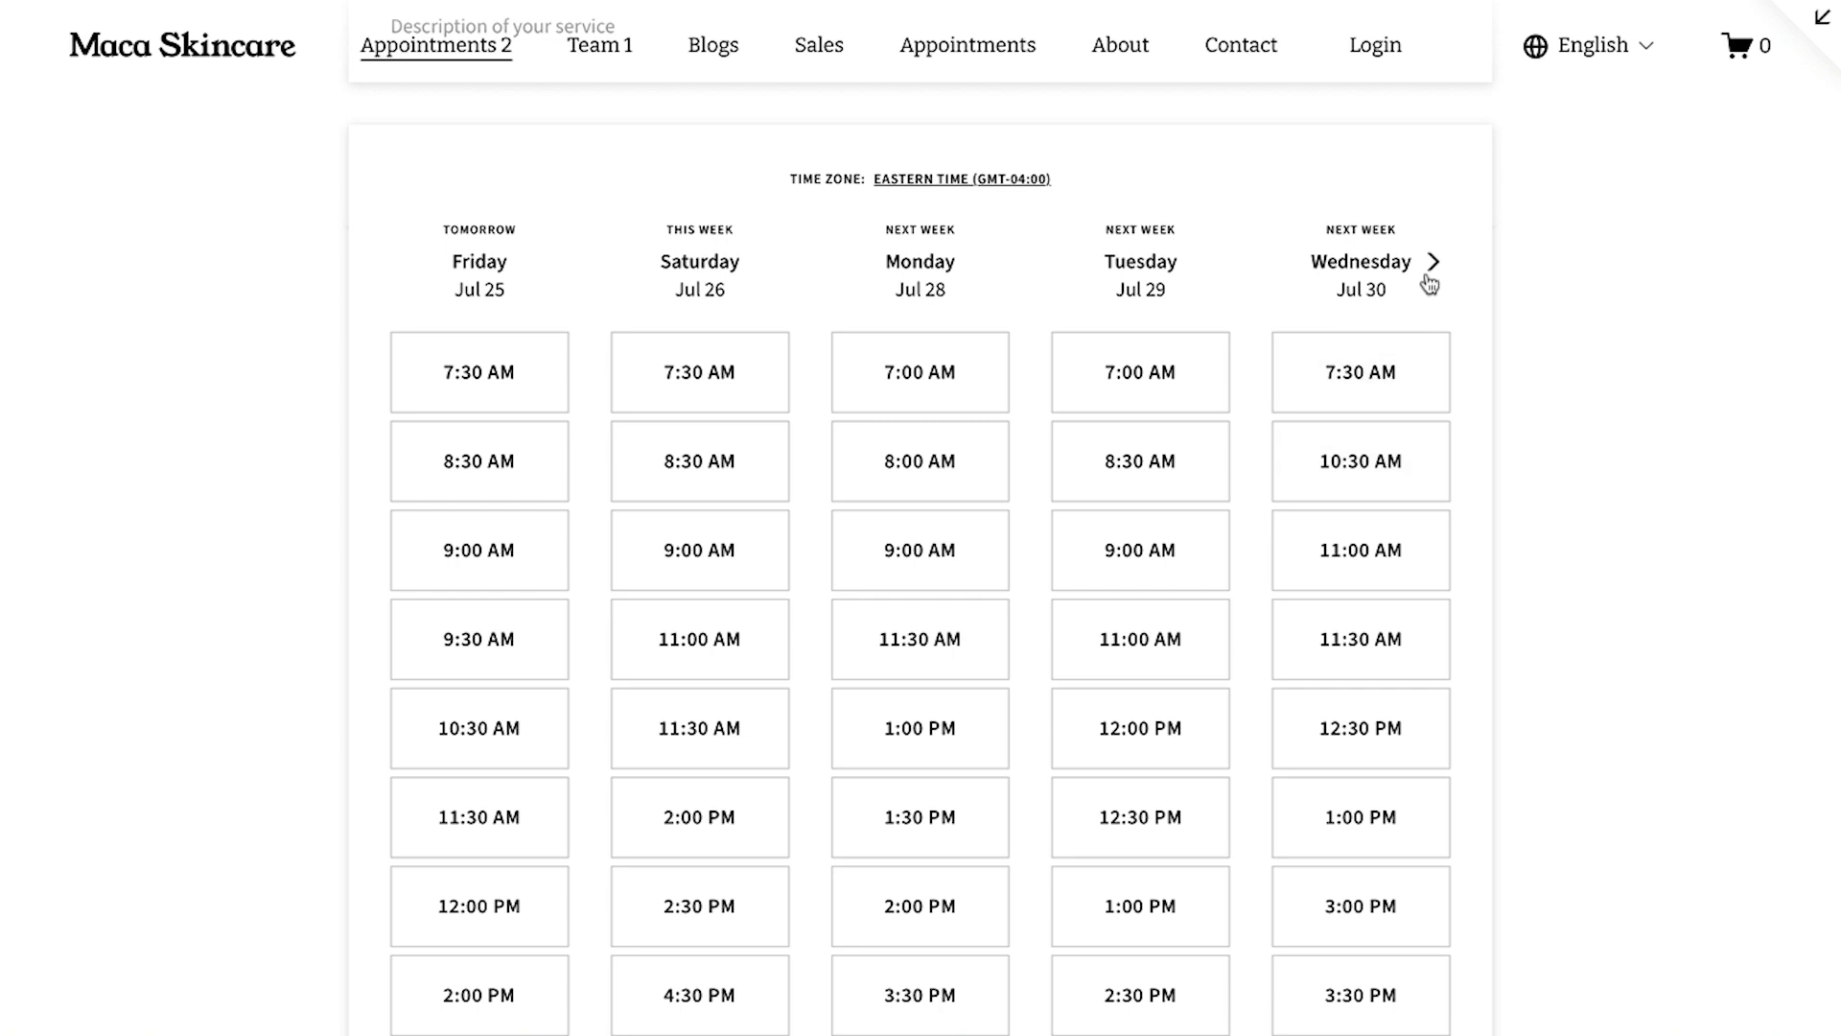
- Move the weekly view ahead to Aug 6–11 and book Saturday, August 9 at 8:00 AM
{"action": "left_click", "coordinate": [1430, 268]}
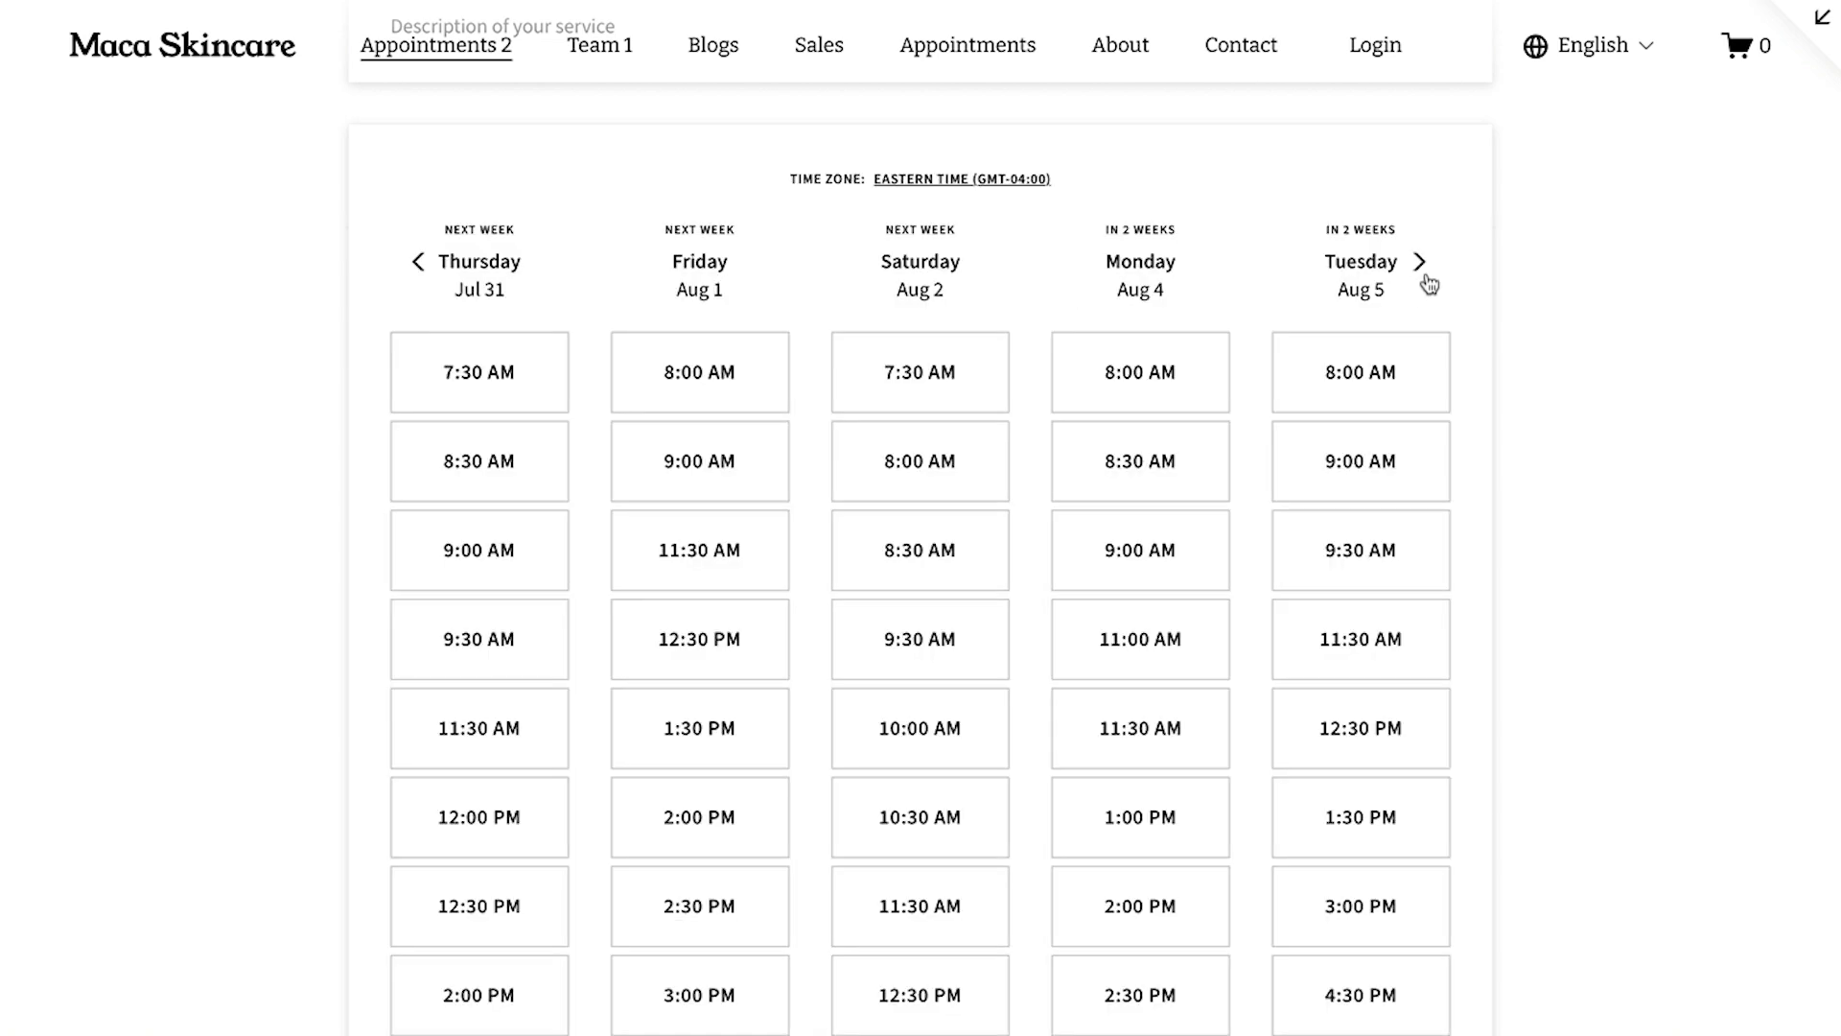
{"action": "left_click", "coordinate": [1422, 264]}
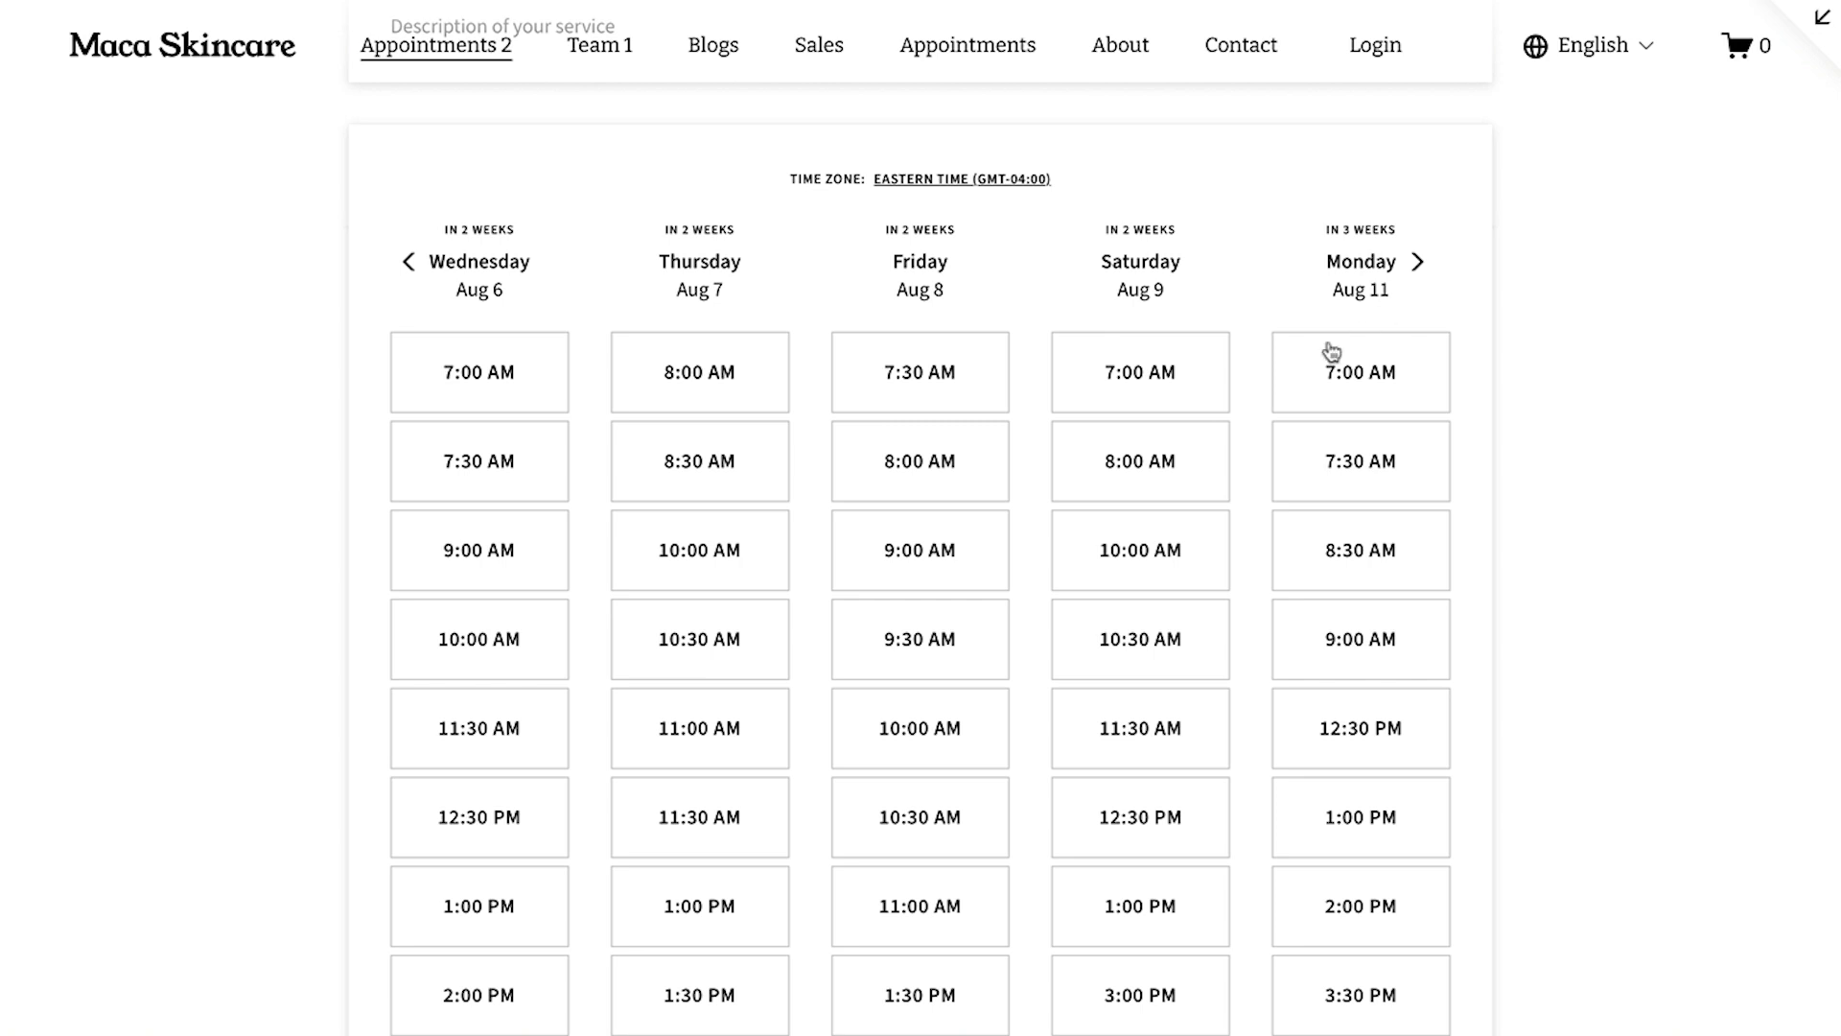
{"action": "left_click", "coordinate": [1179, 481]}
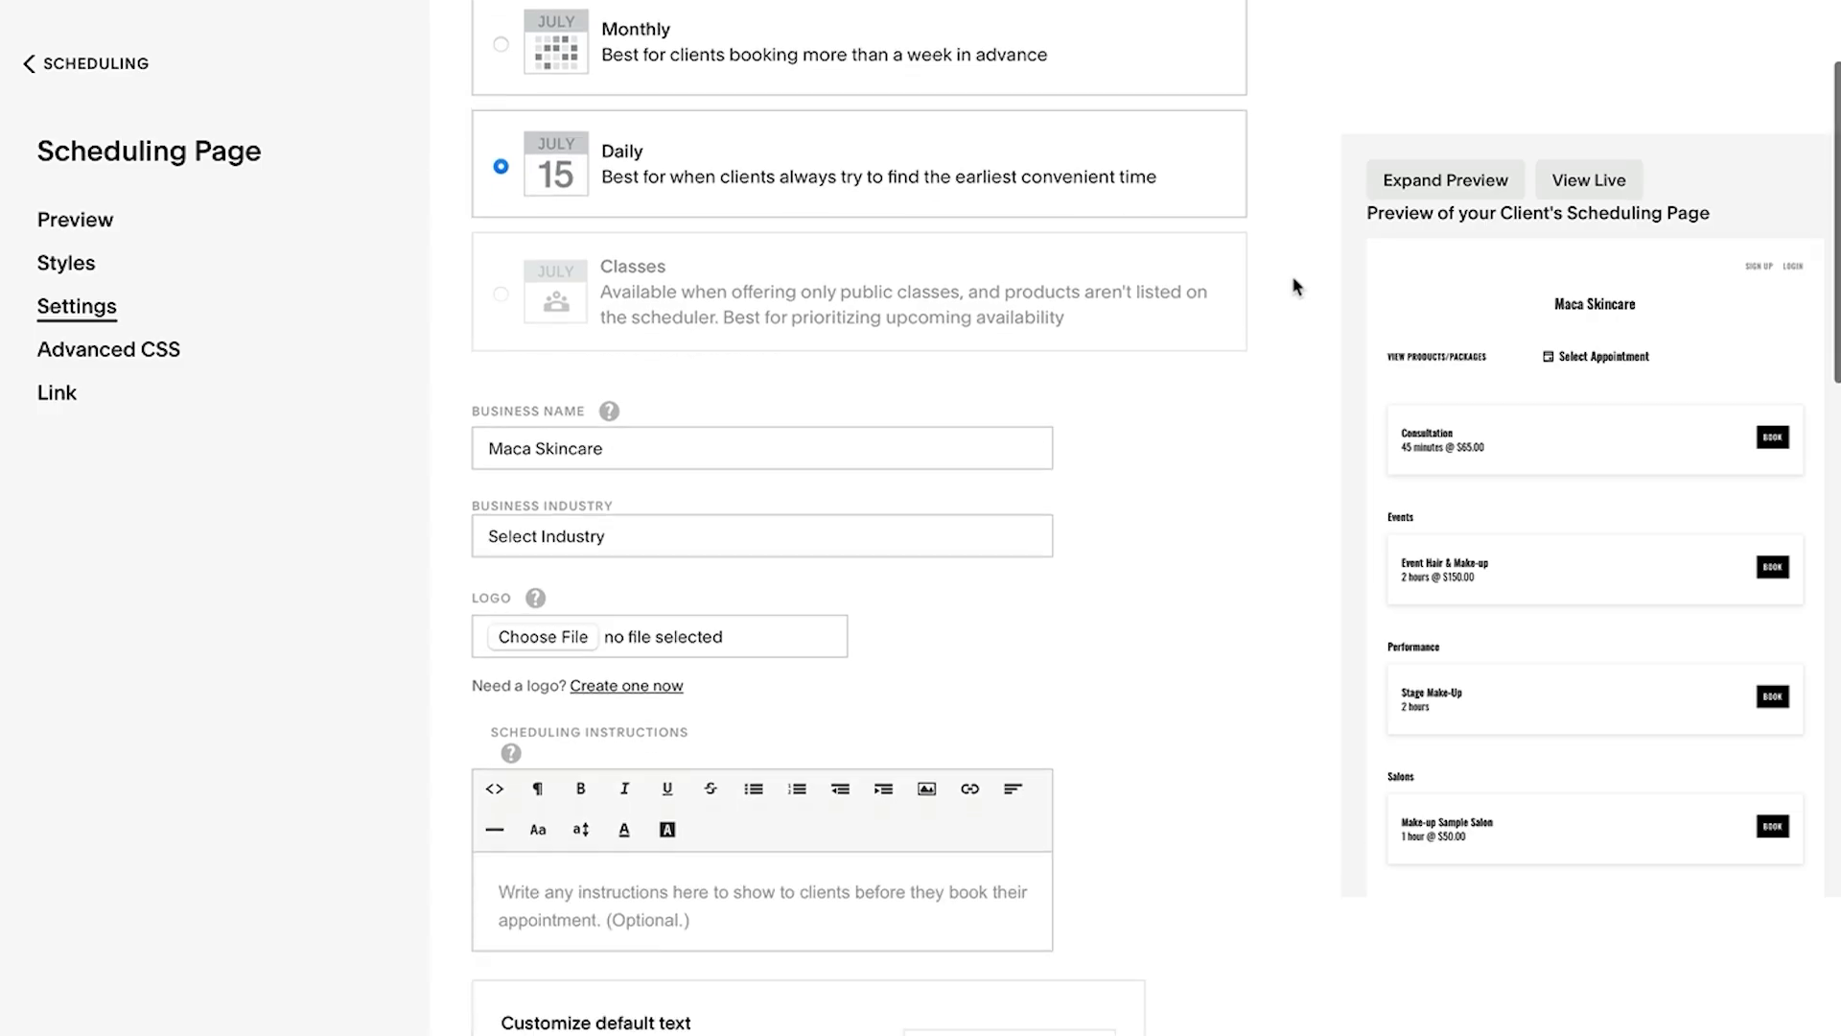
{"action": "scroll", "coordinate": [1294, 277], "scroll_direction": "down", "scroll_amount": 3}
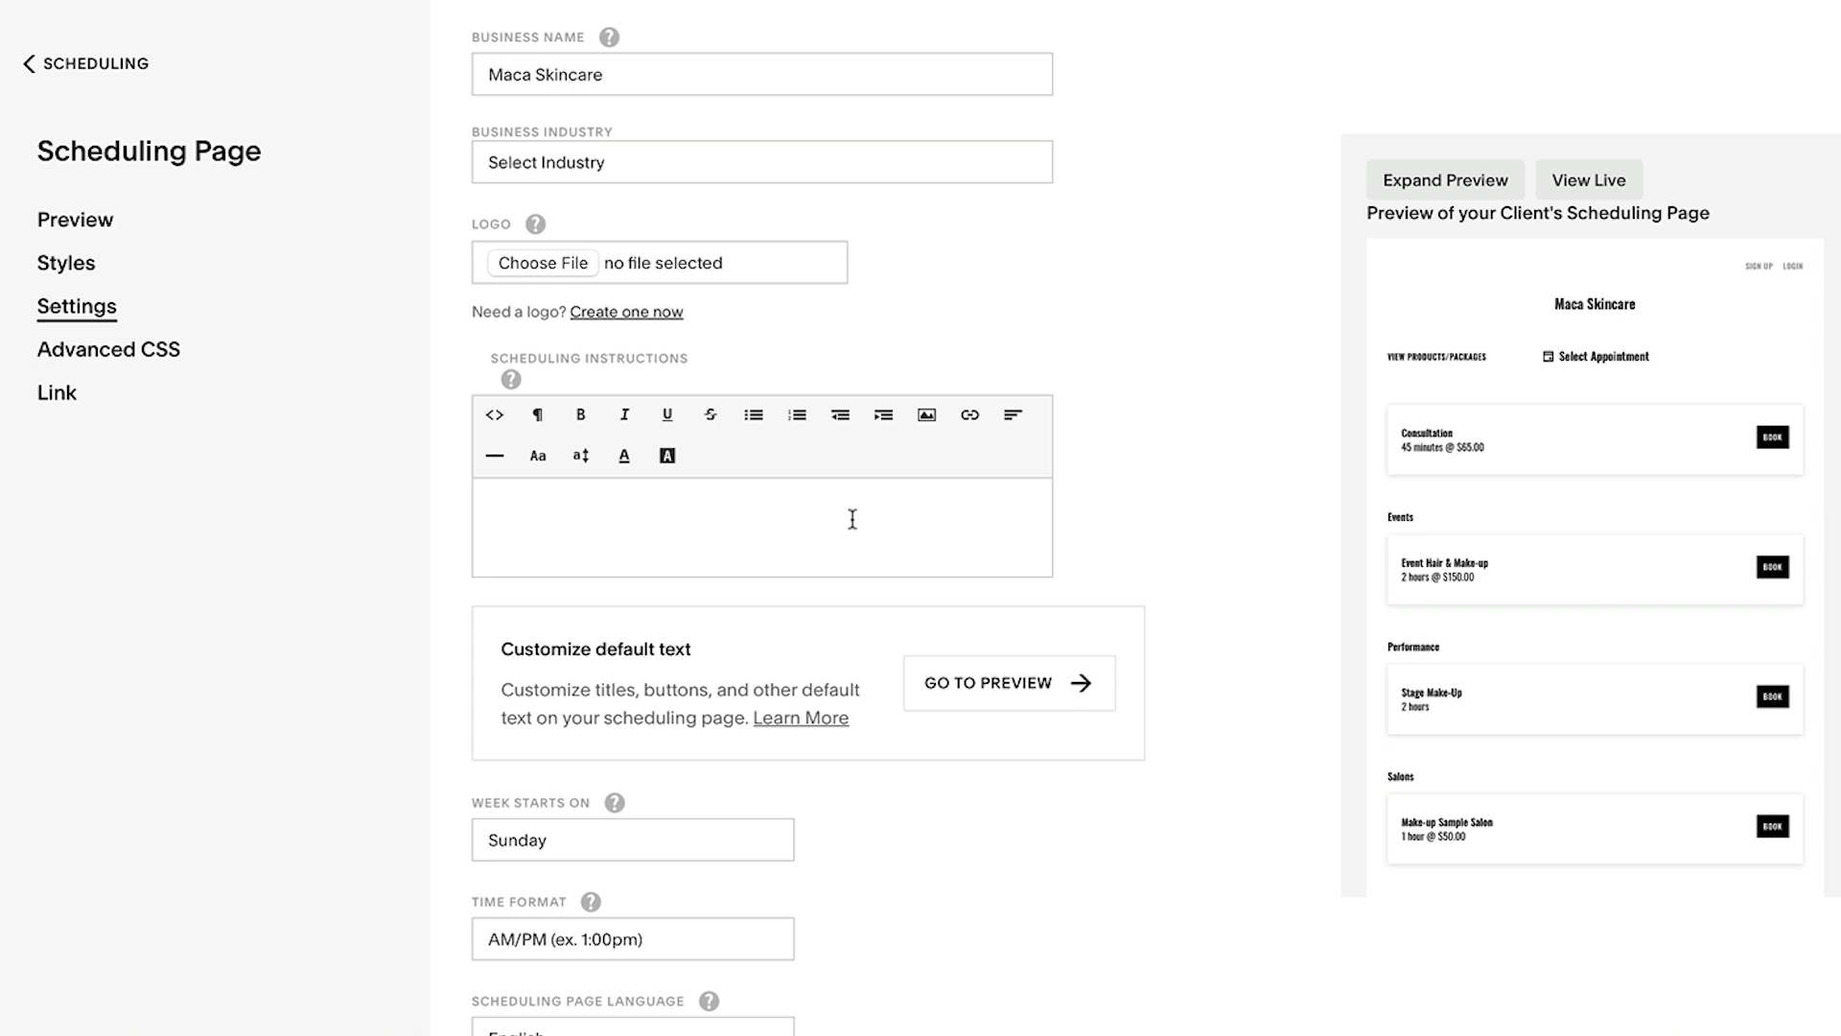
{"action": "type", "text": "Hours "}
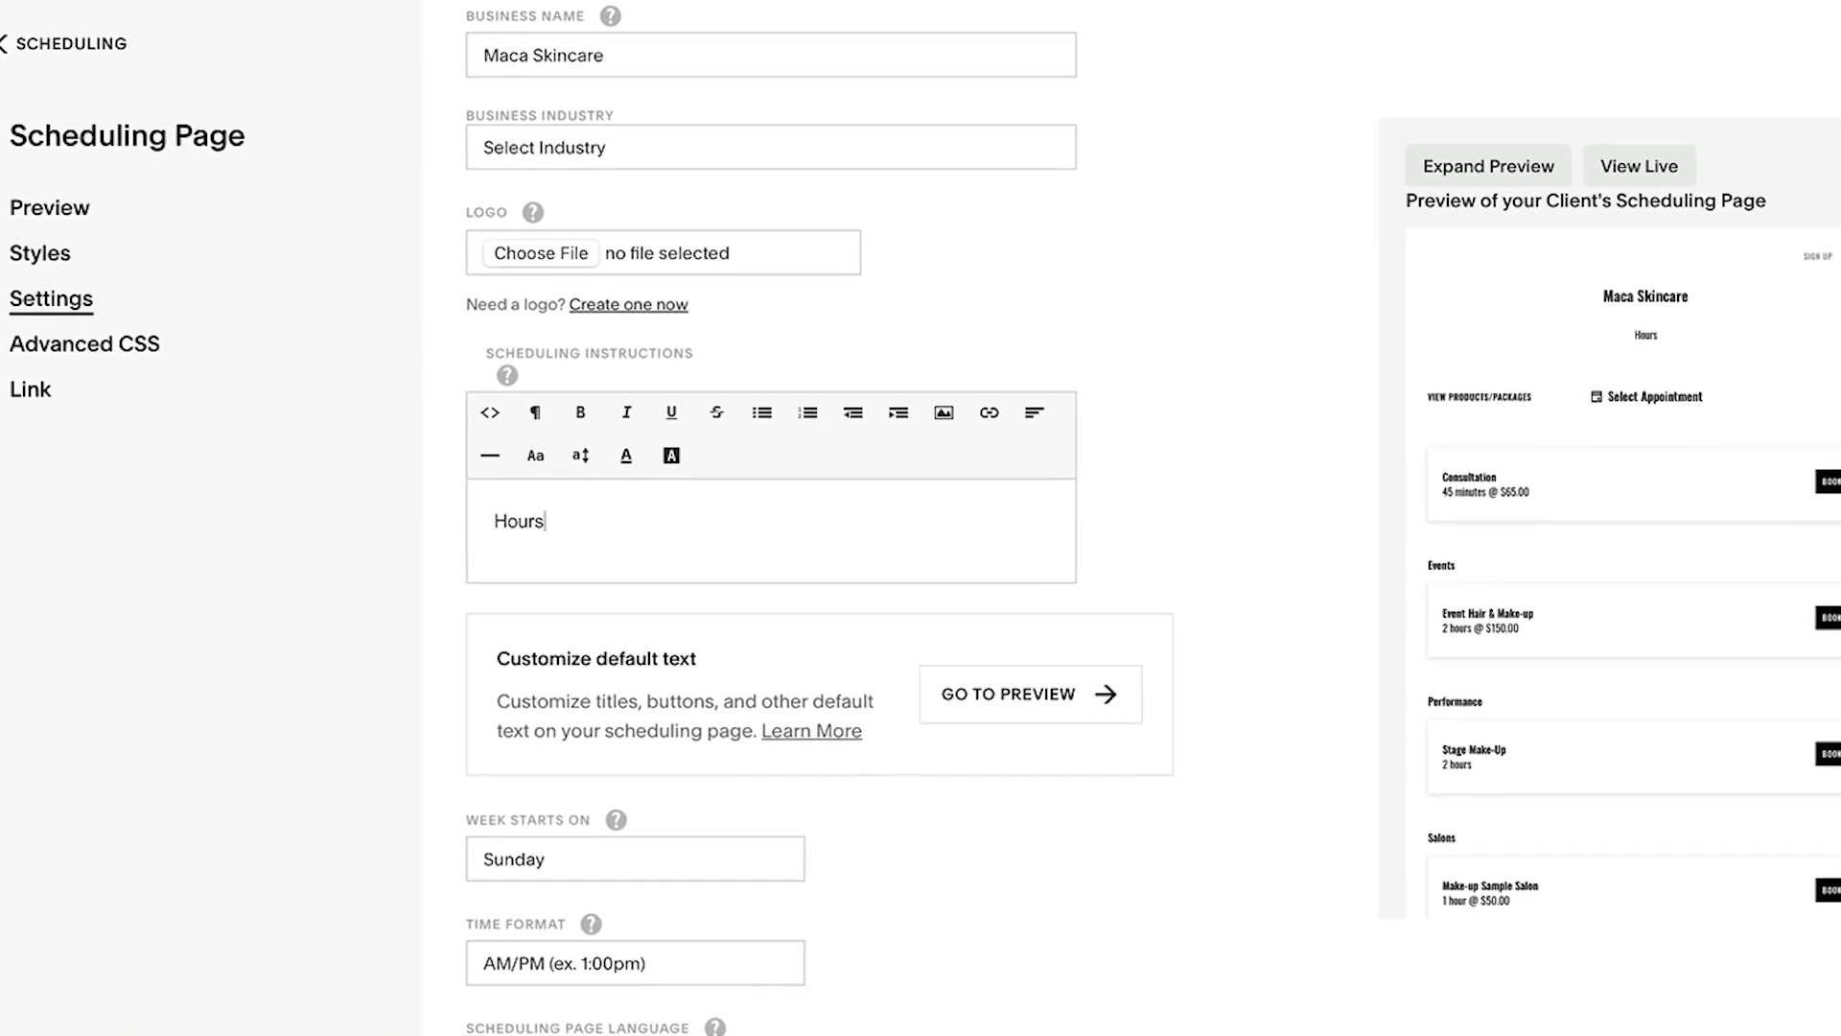
{"action": "type", "text": "9a"}
{"action": "type", "text": "m"}
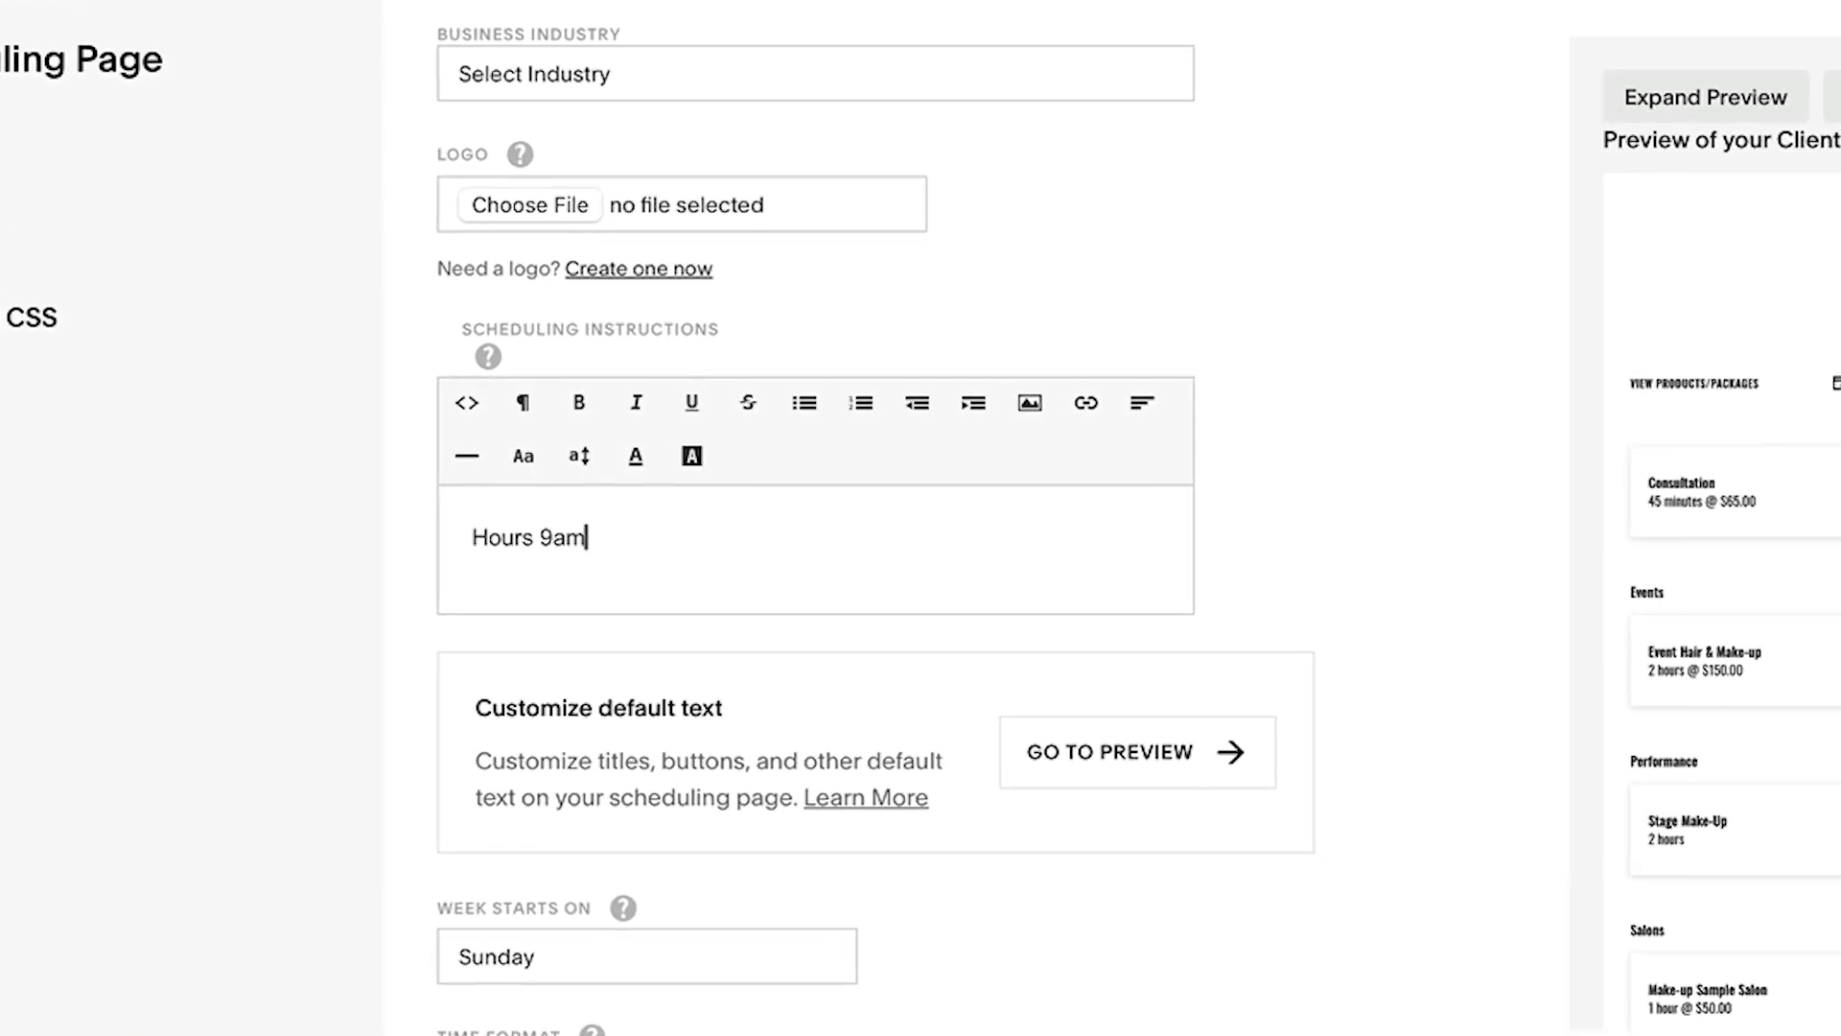
{"action": "type", "text": "-4pm"}
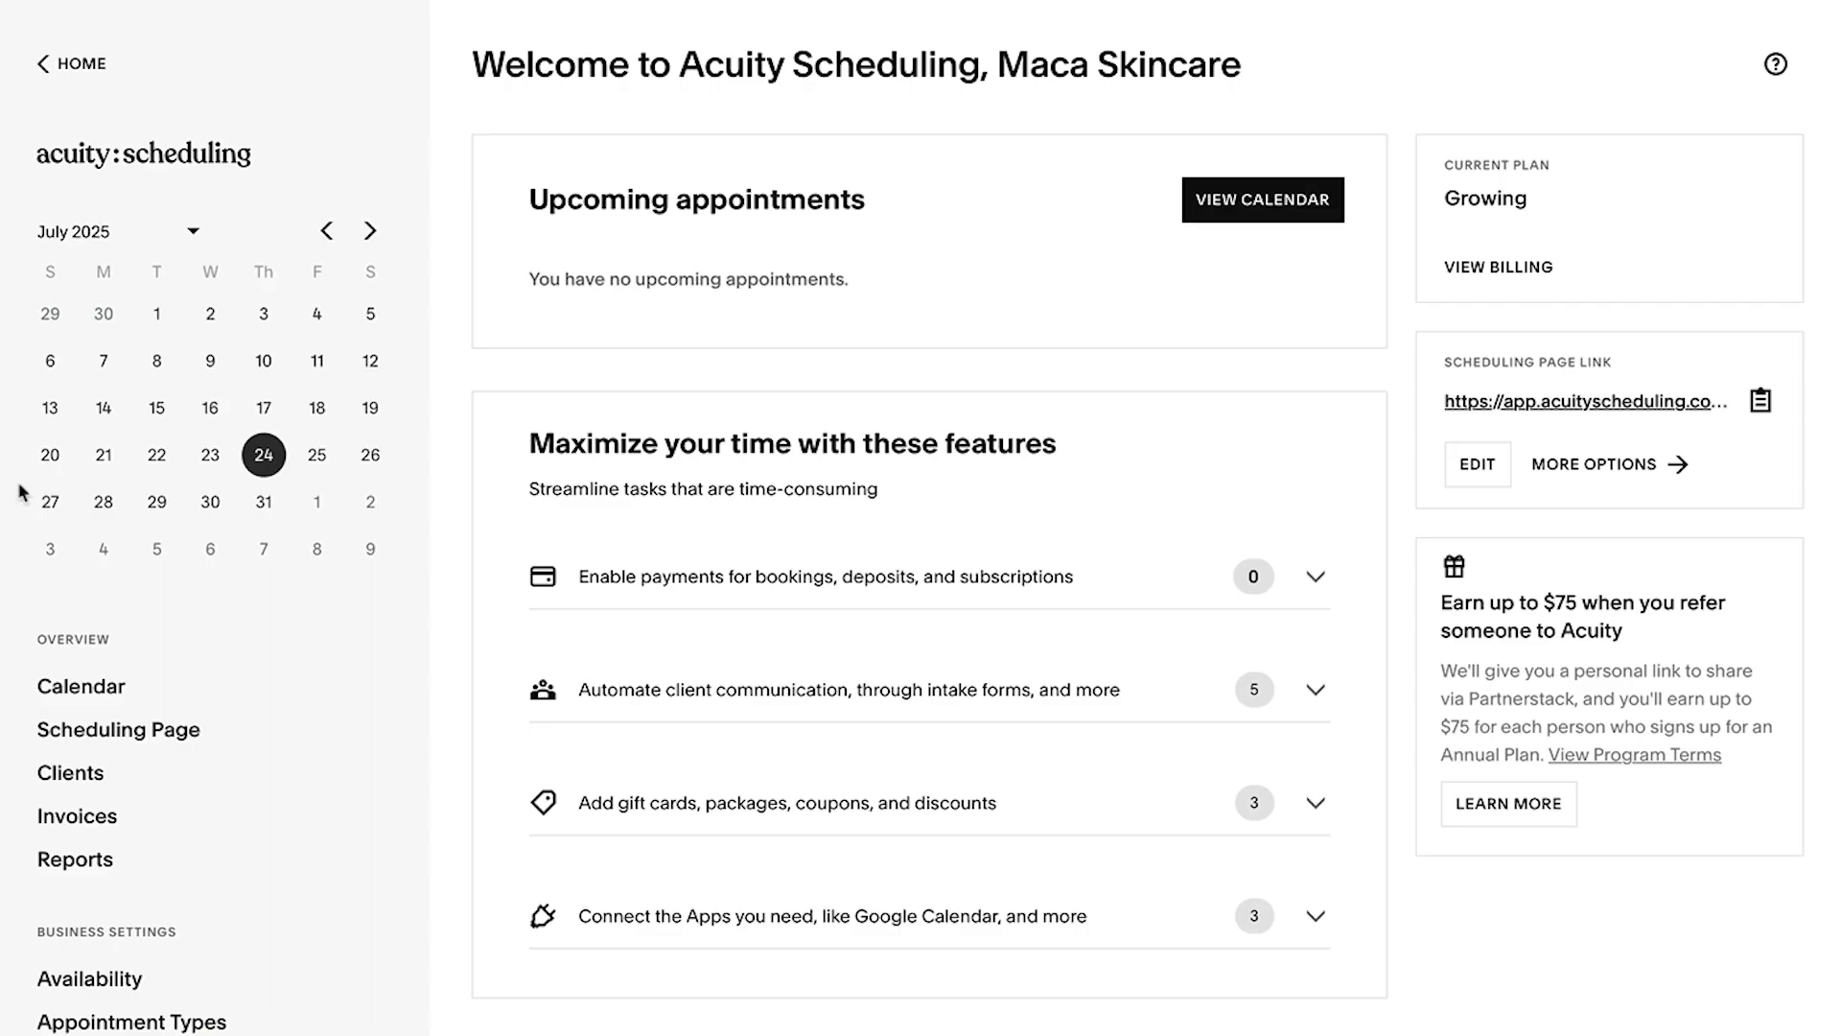
{"action": "scroll", "coordinate": [243, 629], "scroll_direction": "down", "scroll_amount": 1}
{"action": "scroll", "coordinate": [237, 637], "scroll_direction": "down", "scroll_amount": 3}
- Open the Consultation appointment type from the Appointment Types list for editing
{"action": "left_click", "coordinate": [191, 703]}
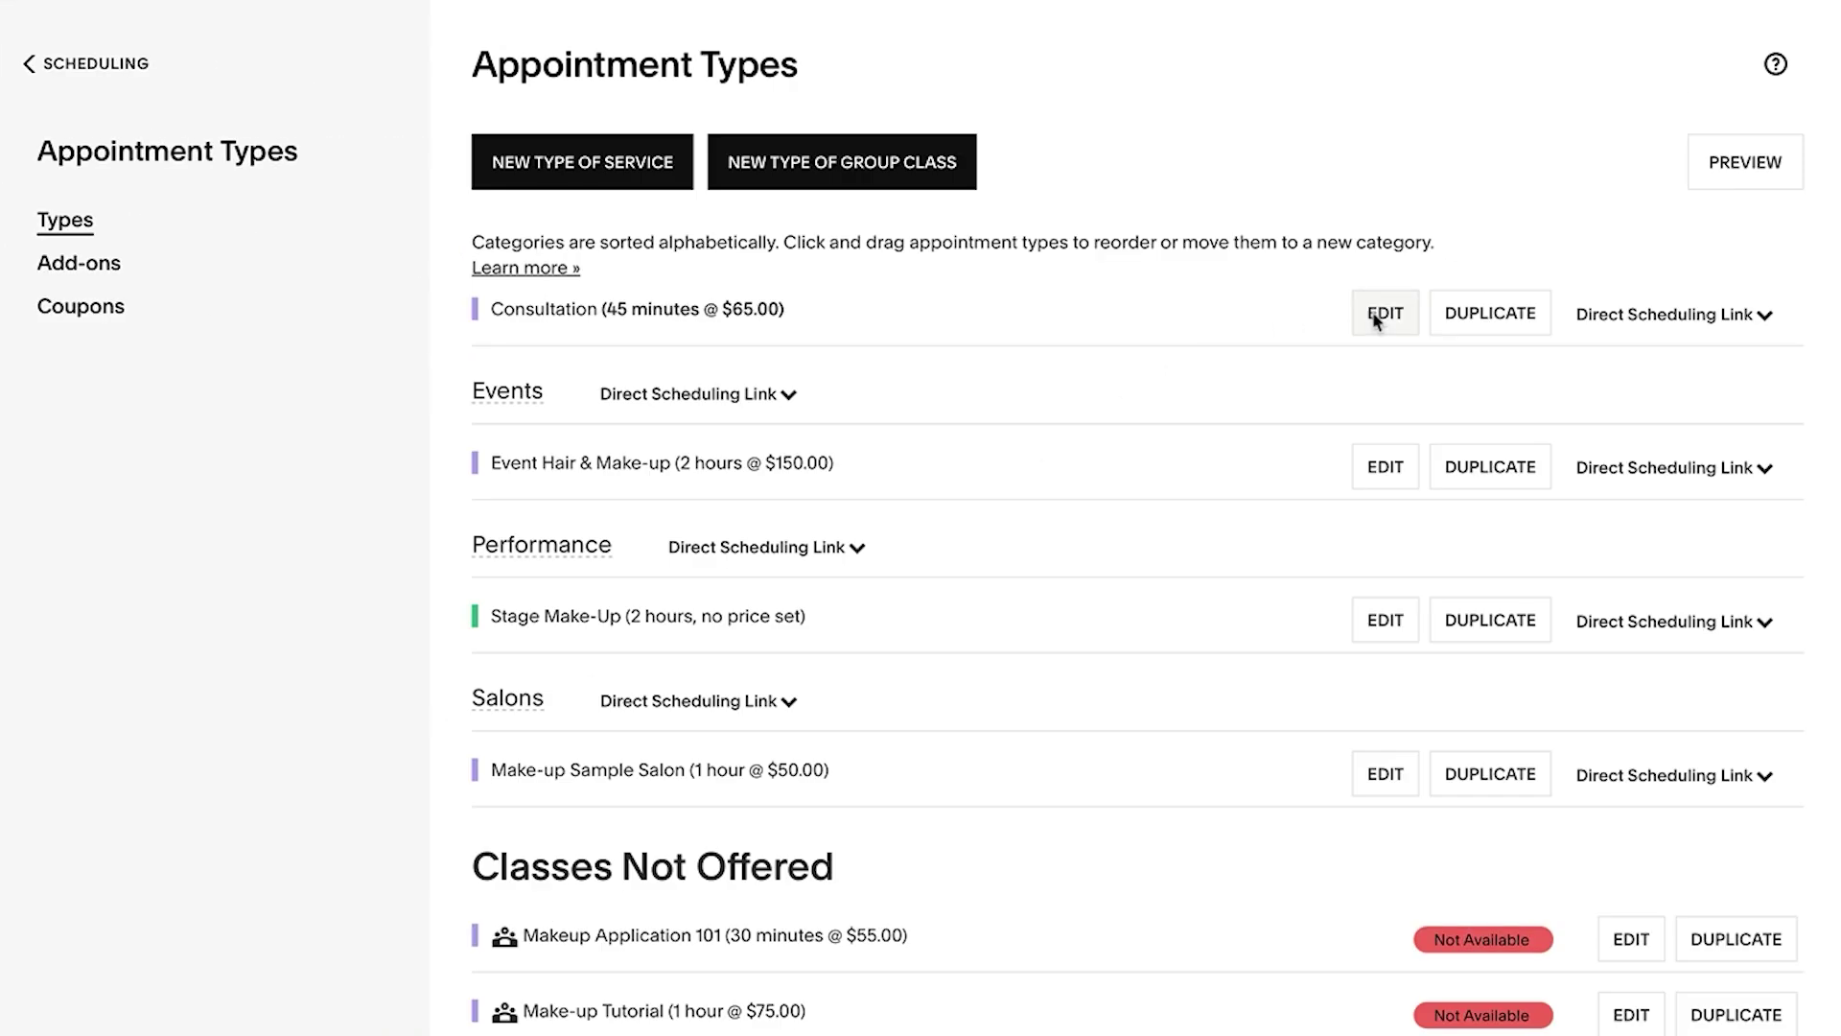
{"action": "left_click", "coordinate": [1381, 313]}
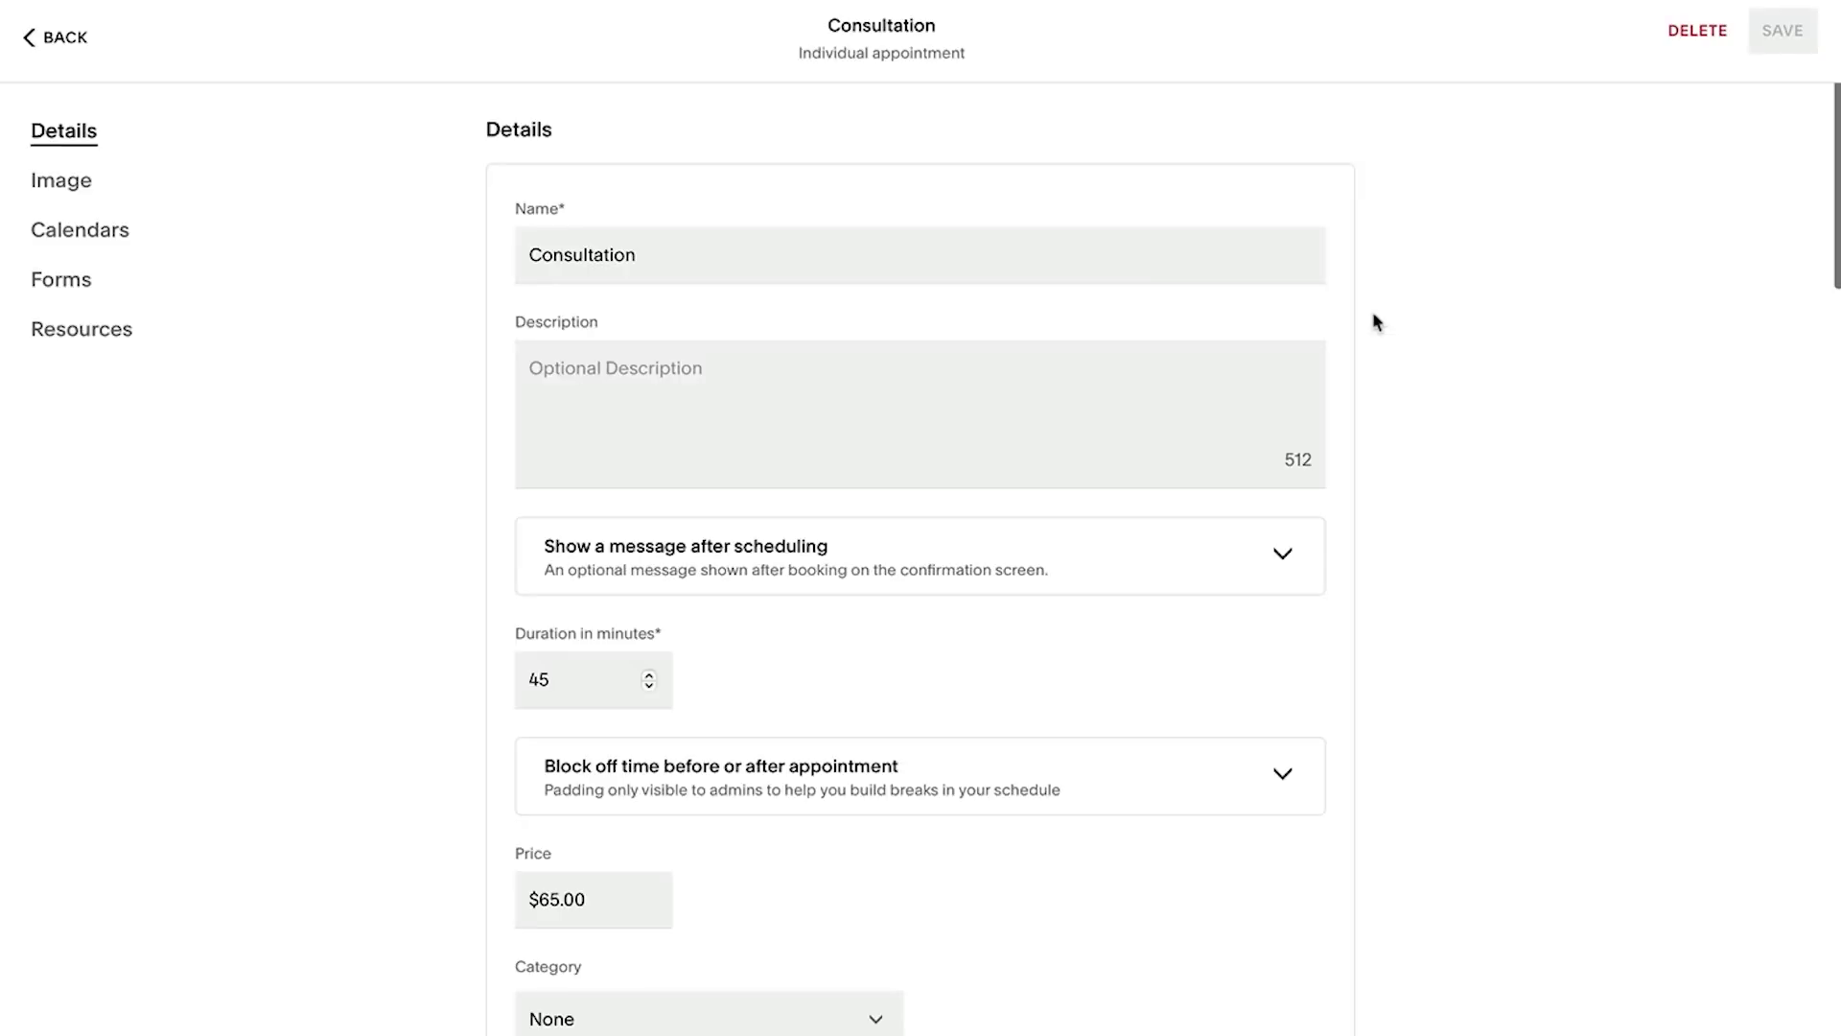
{"action": "scroll", "coordinate": [1373, 322], "scroll_direction": "down", "scroll_amount": 1}
{"action": "scroll", "coordinate": [1374, 323], "scroll_direction": "down", "scroll_amount": 1}
{"action": "scroll", "coordinate": [1373, 323], "scroll_direction": "down", "scroll_amount": 1}
{"action": "scroll", "coordinate": [1373, 322], "scroll_direction": "down", "scroll_amount": 1}
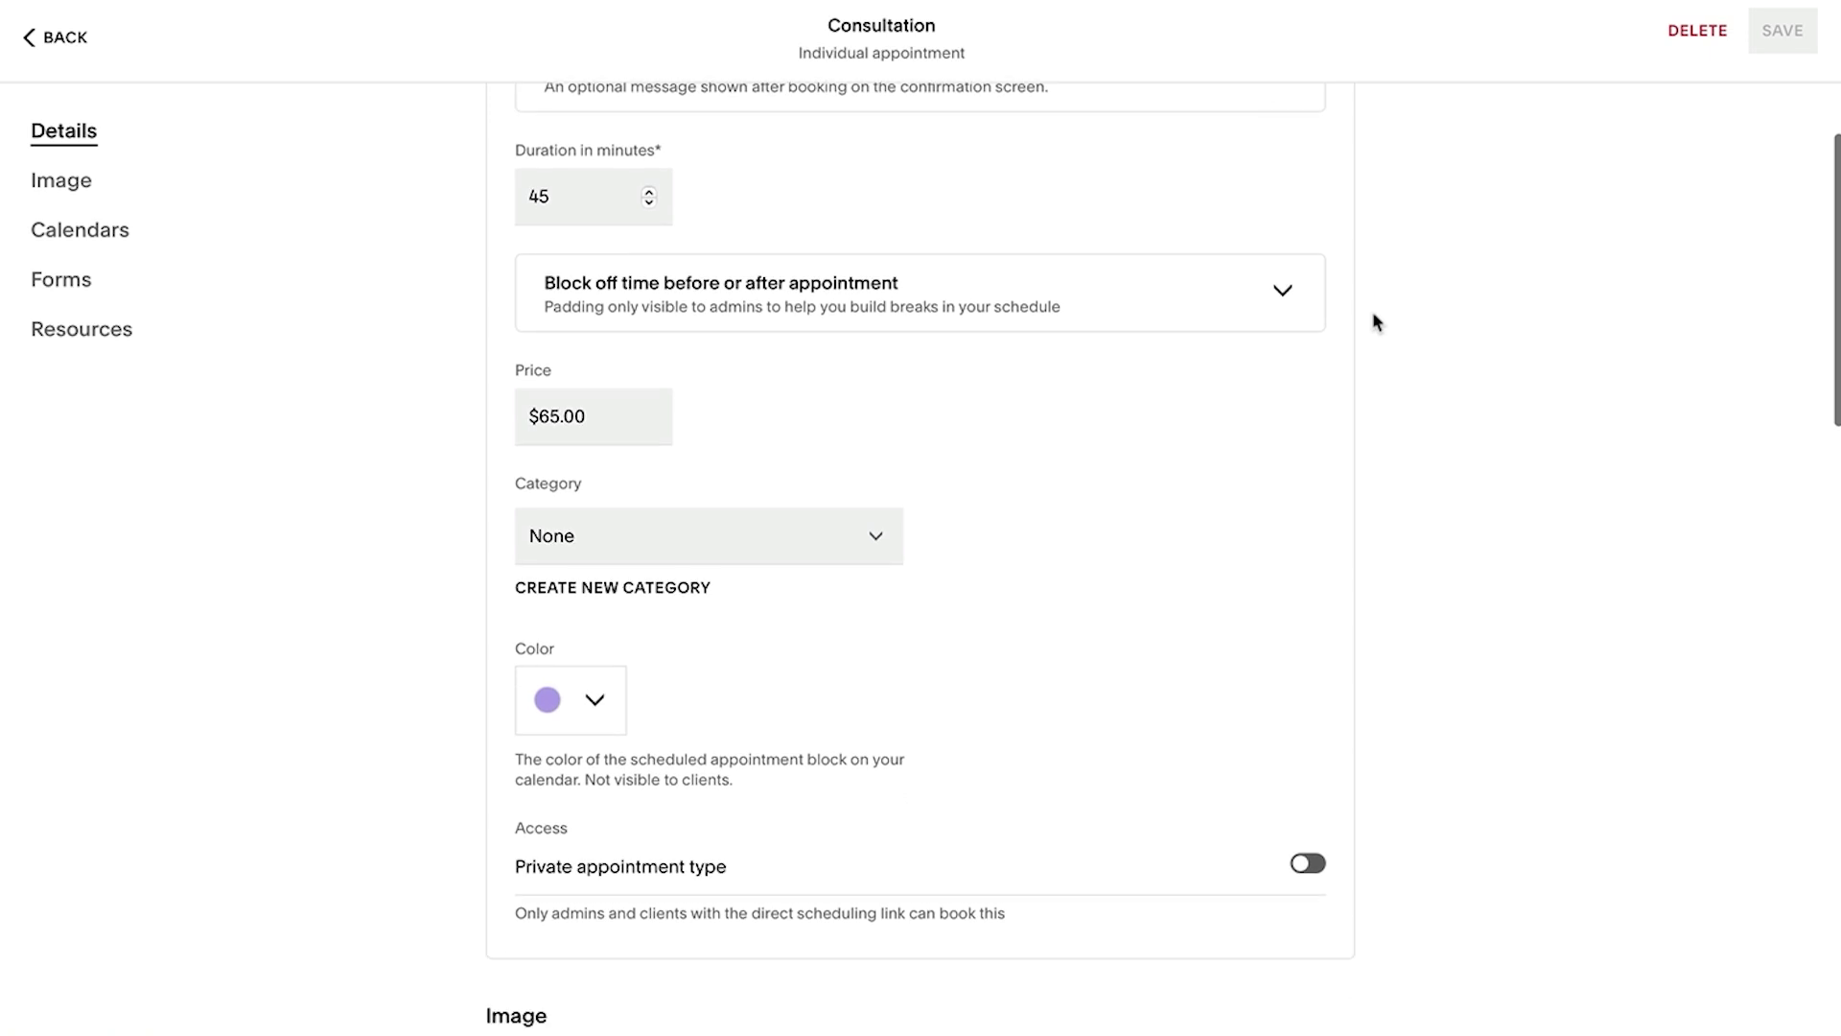
{"action": "scroll", "coordinate": [1374, 322], "scroll_direction": "down", "scroll_amount": 1}
{"action": "scroll", "coordinate": [1373, 323], "scroll_direction": "down", "scroll_amount": 1}
{"action": "scroll", "coordinate": [1373, 322], "scroll_direction": "down", "scroll_amount": 1}
{"action": "scroll", "coordinate": [1374, 322], "scroll_direction": "down", "scroll_amount": 1}
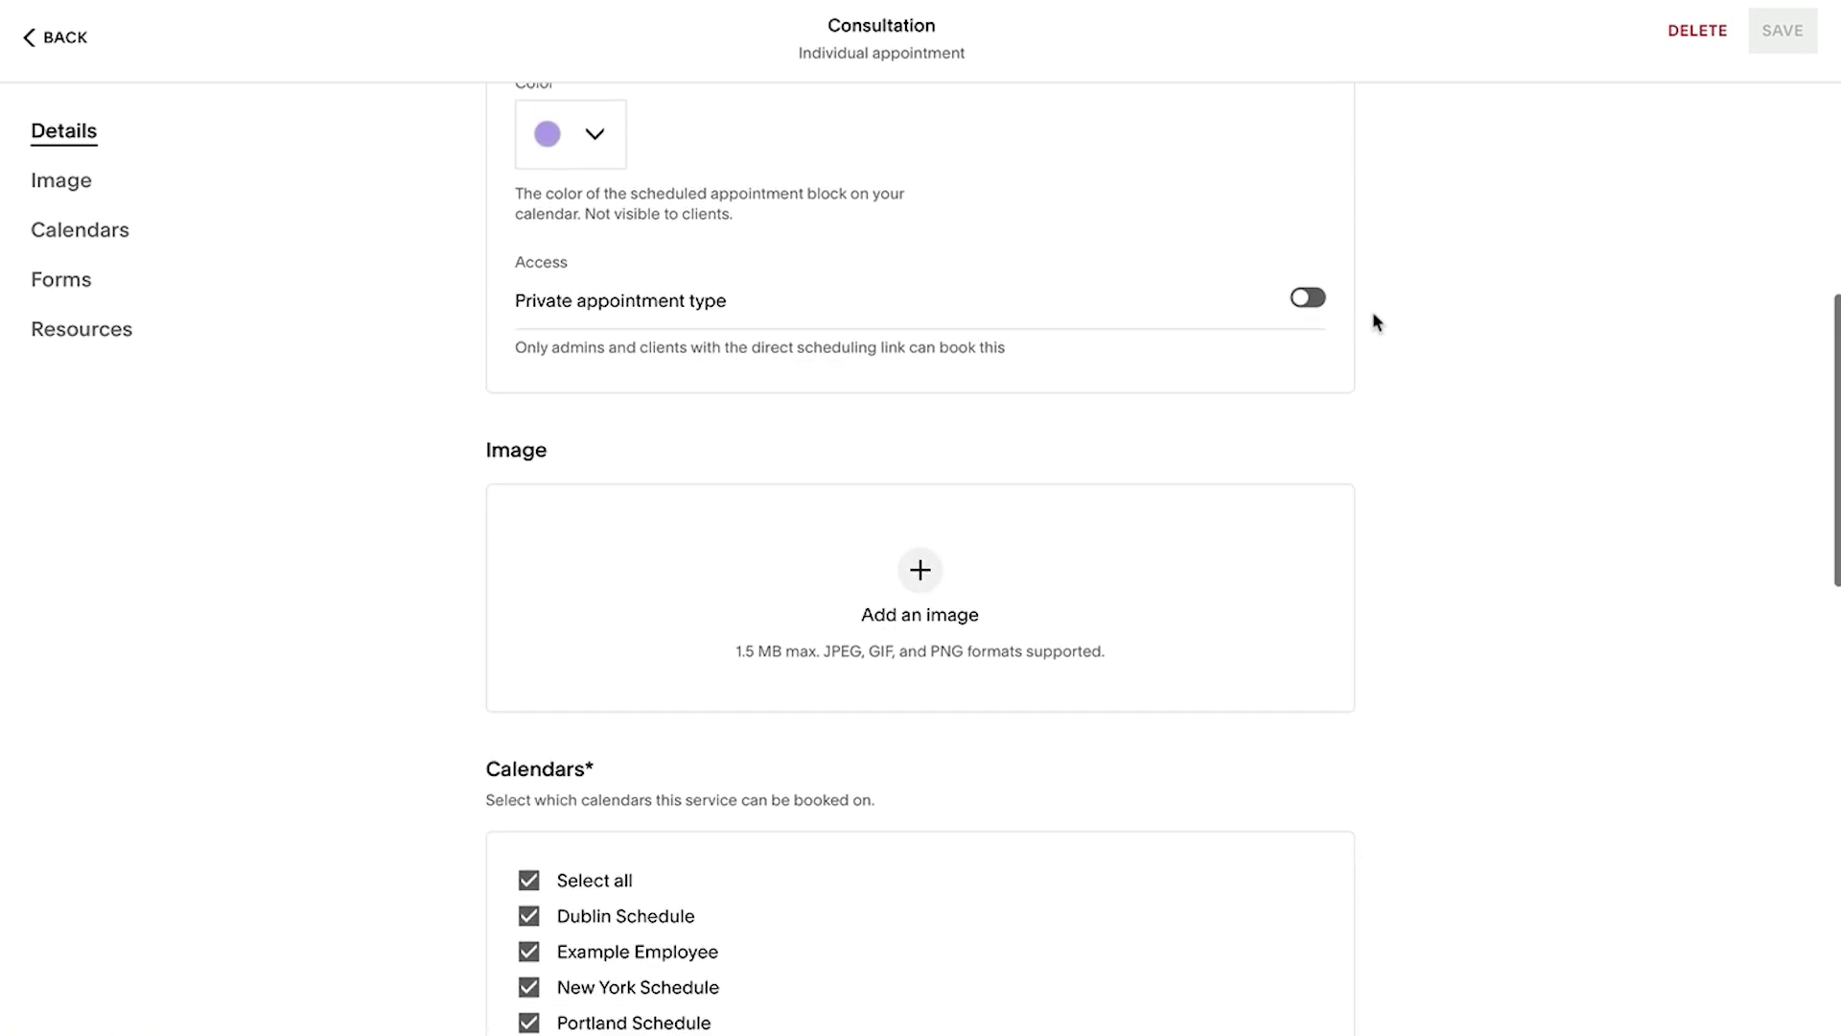
{"action": "scroll", "coordinate": [1374, 322], "scroll_direction": "down", "scroll_amount": 1}
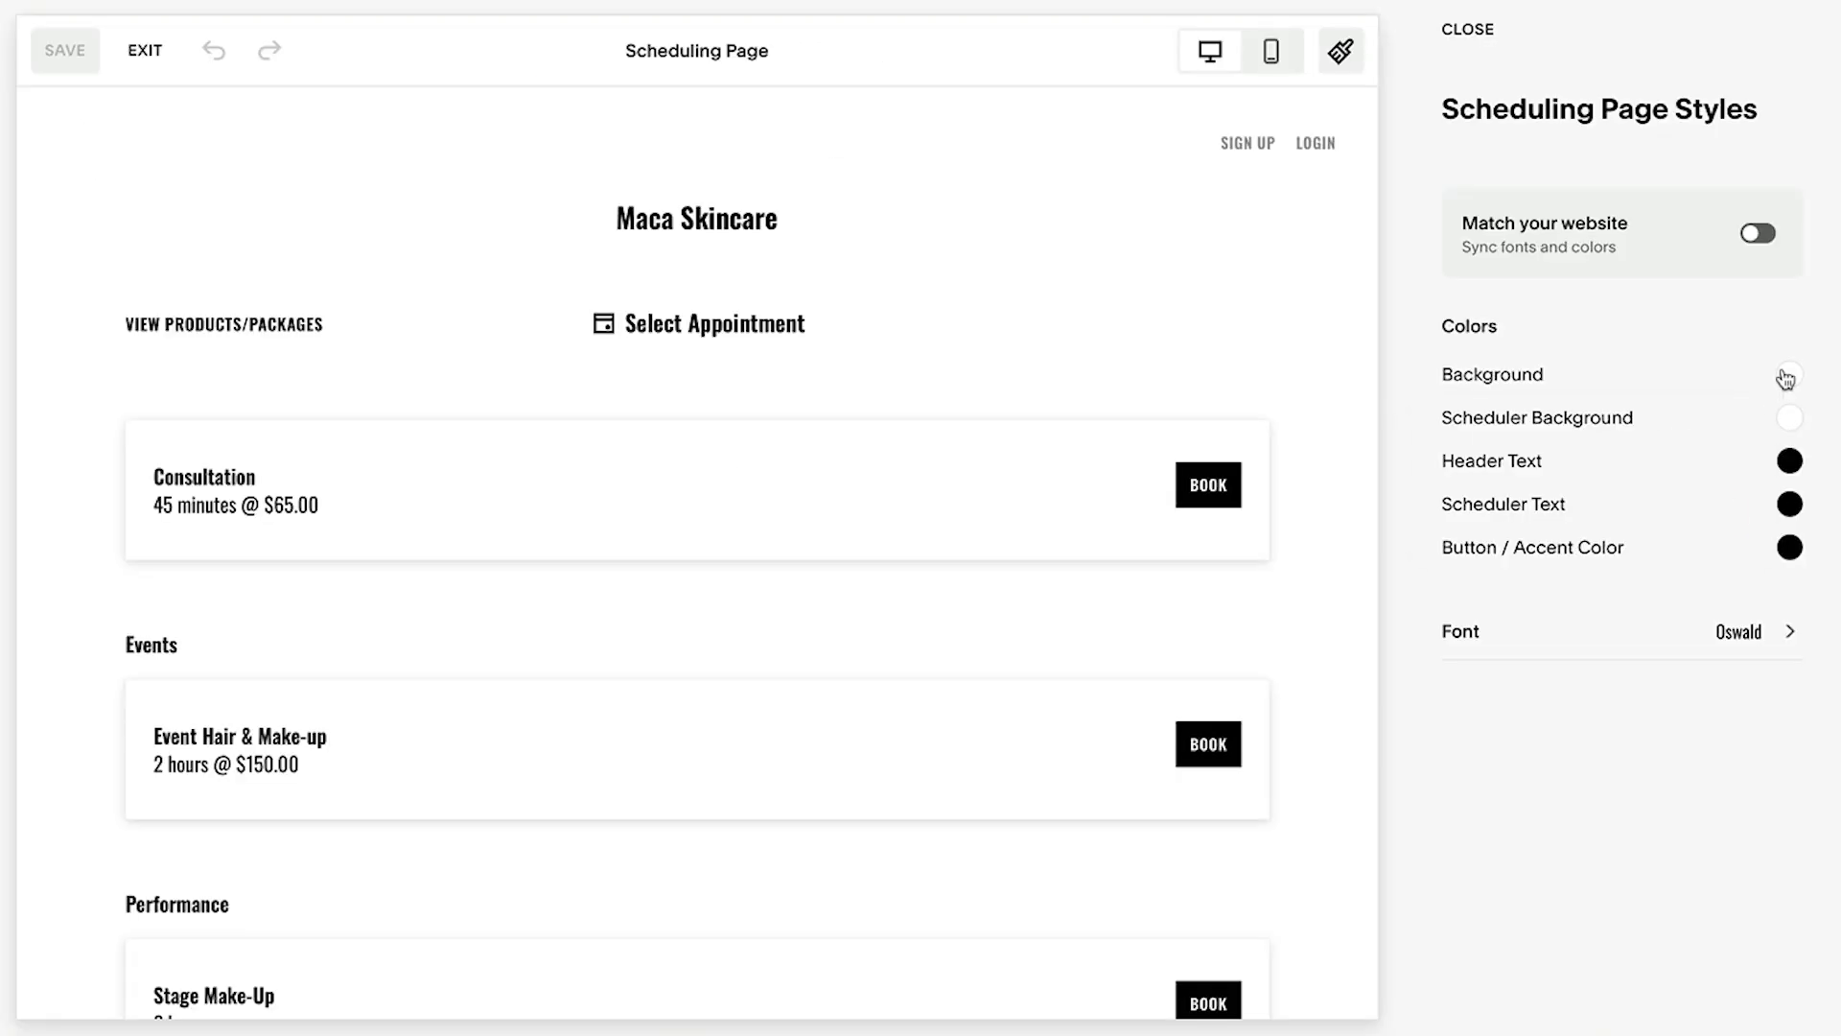
- Try green, white, black and salmon as the scheduling page background color
{"action": "left_click", "coordinate": [1784, 377]}
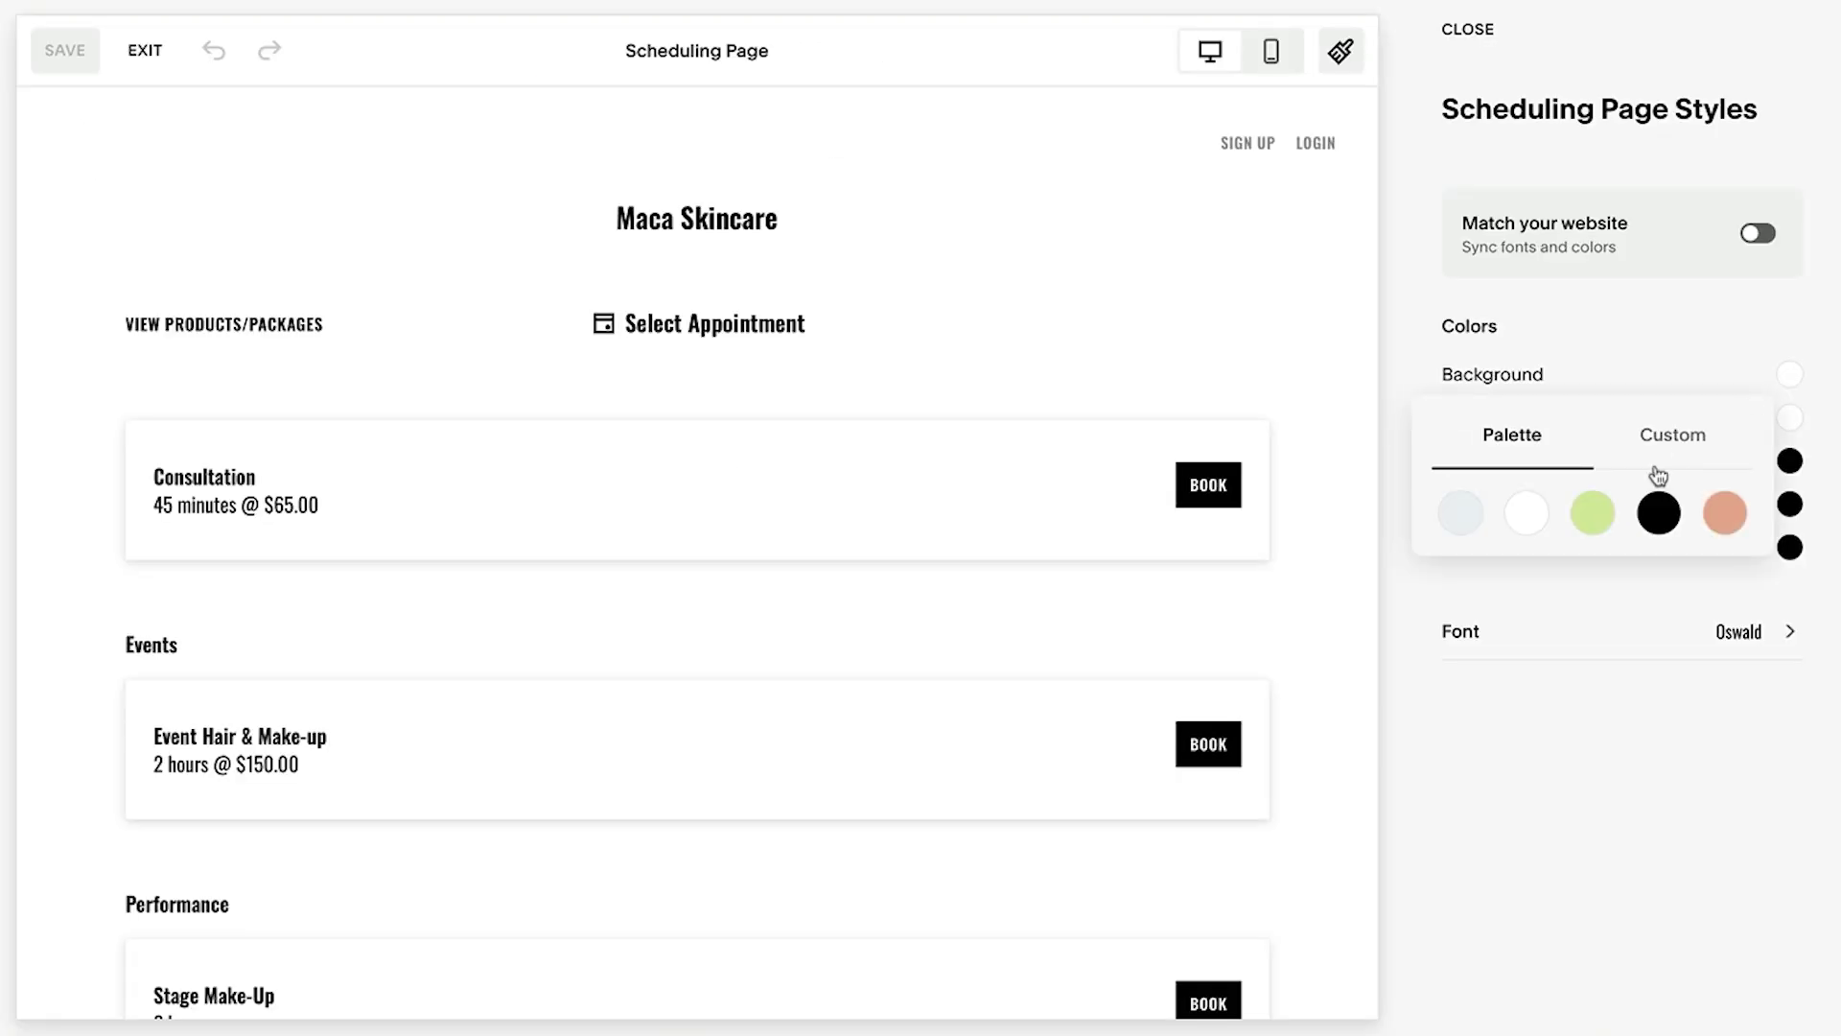
{"action": "left_click", "coordinate": [1595, 518]}
{"action": "left_click", "coordinate": [1536, 522]}
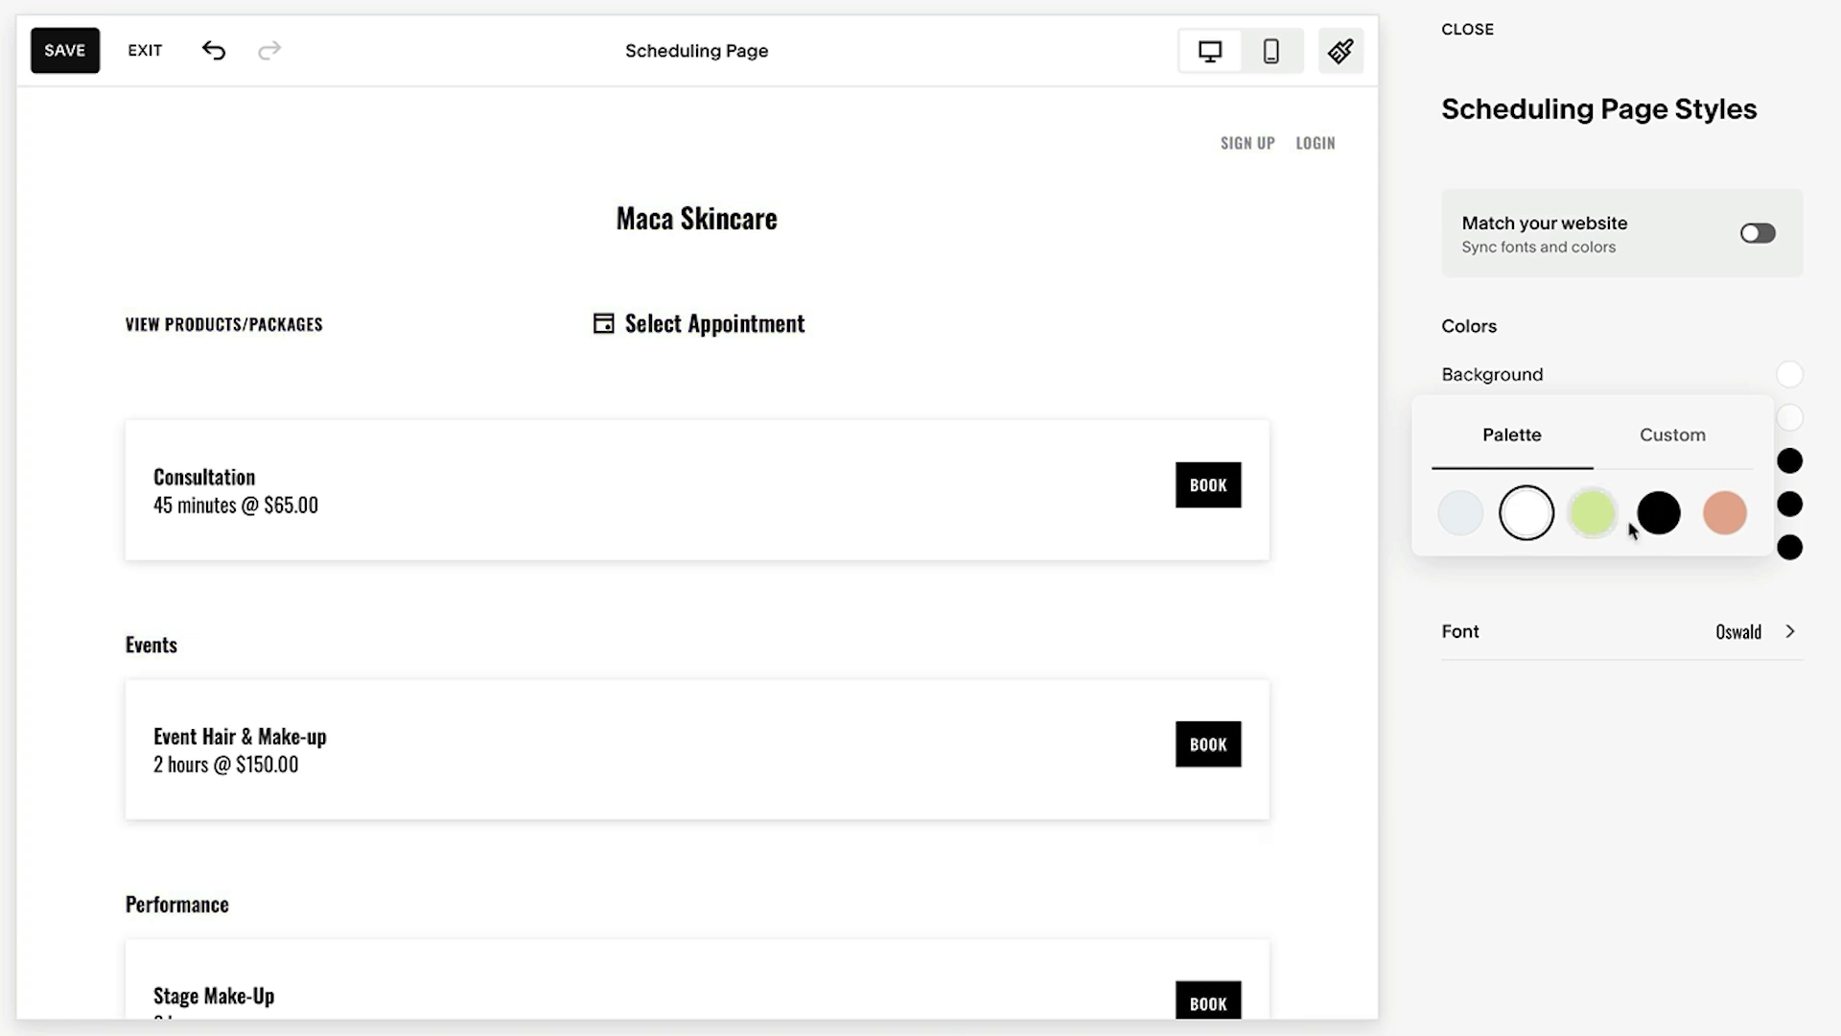
{"action": "left_click", "coordinate": [1654, 527]}
{"action": "left_click", "coordinate": [1730, 527]}
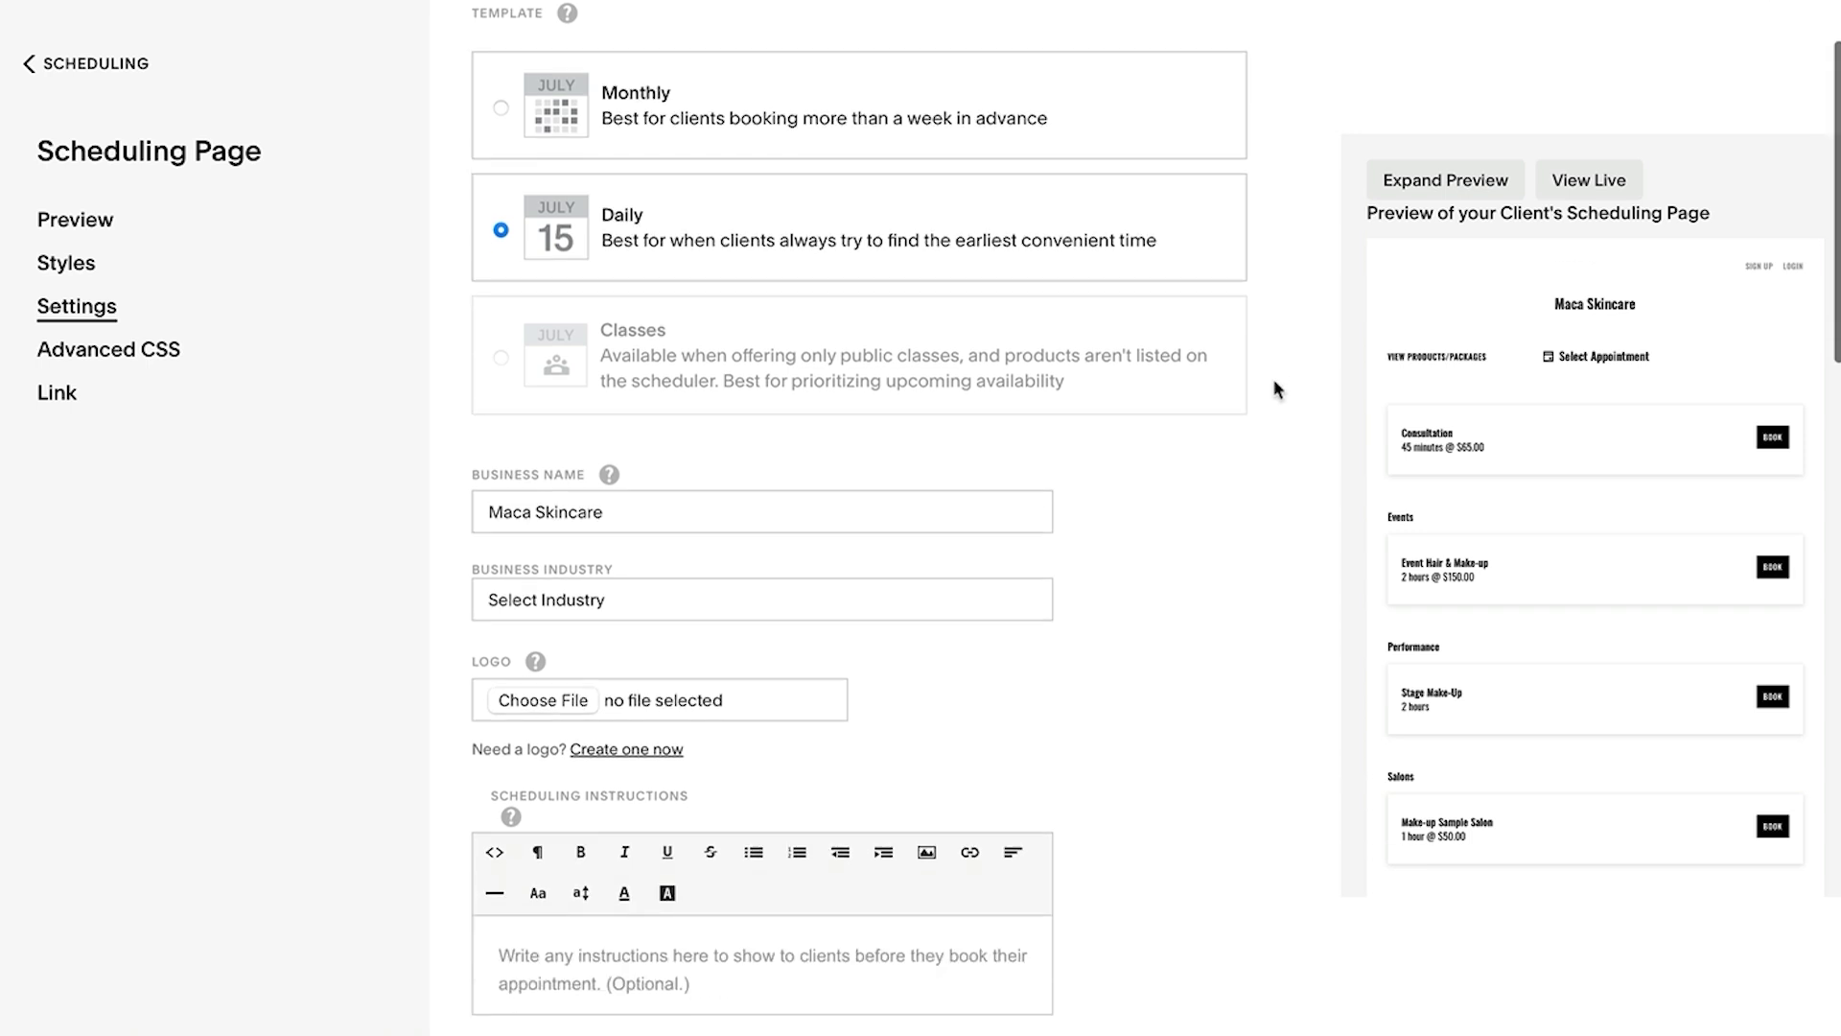
{"action": "scroll", "coordinate": [1273, 390], "scroll_direction": "down", "scroll_amount": 2}
{"action": "scroll", "coordinate": [1273, 389], "scroll_direction": "down", "scroll_amount": 1}
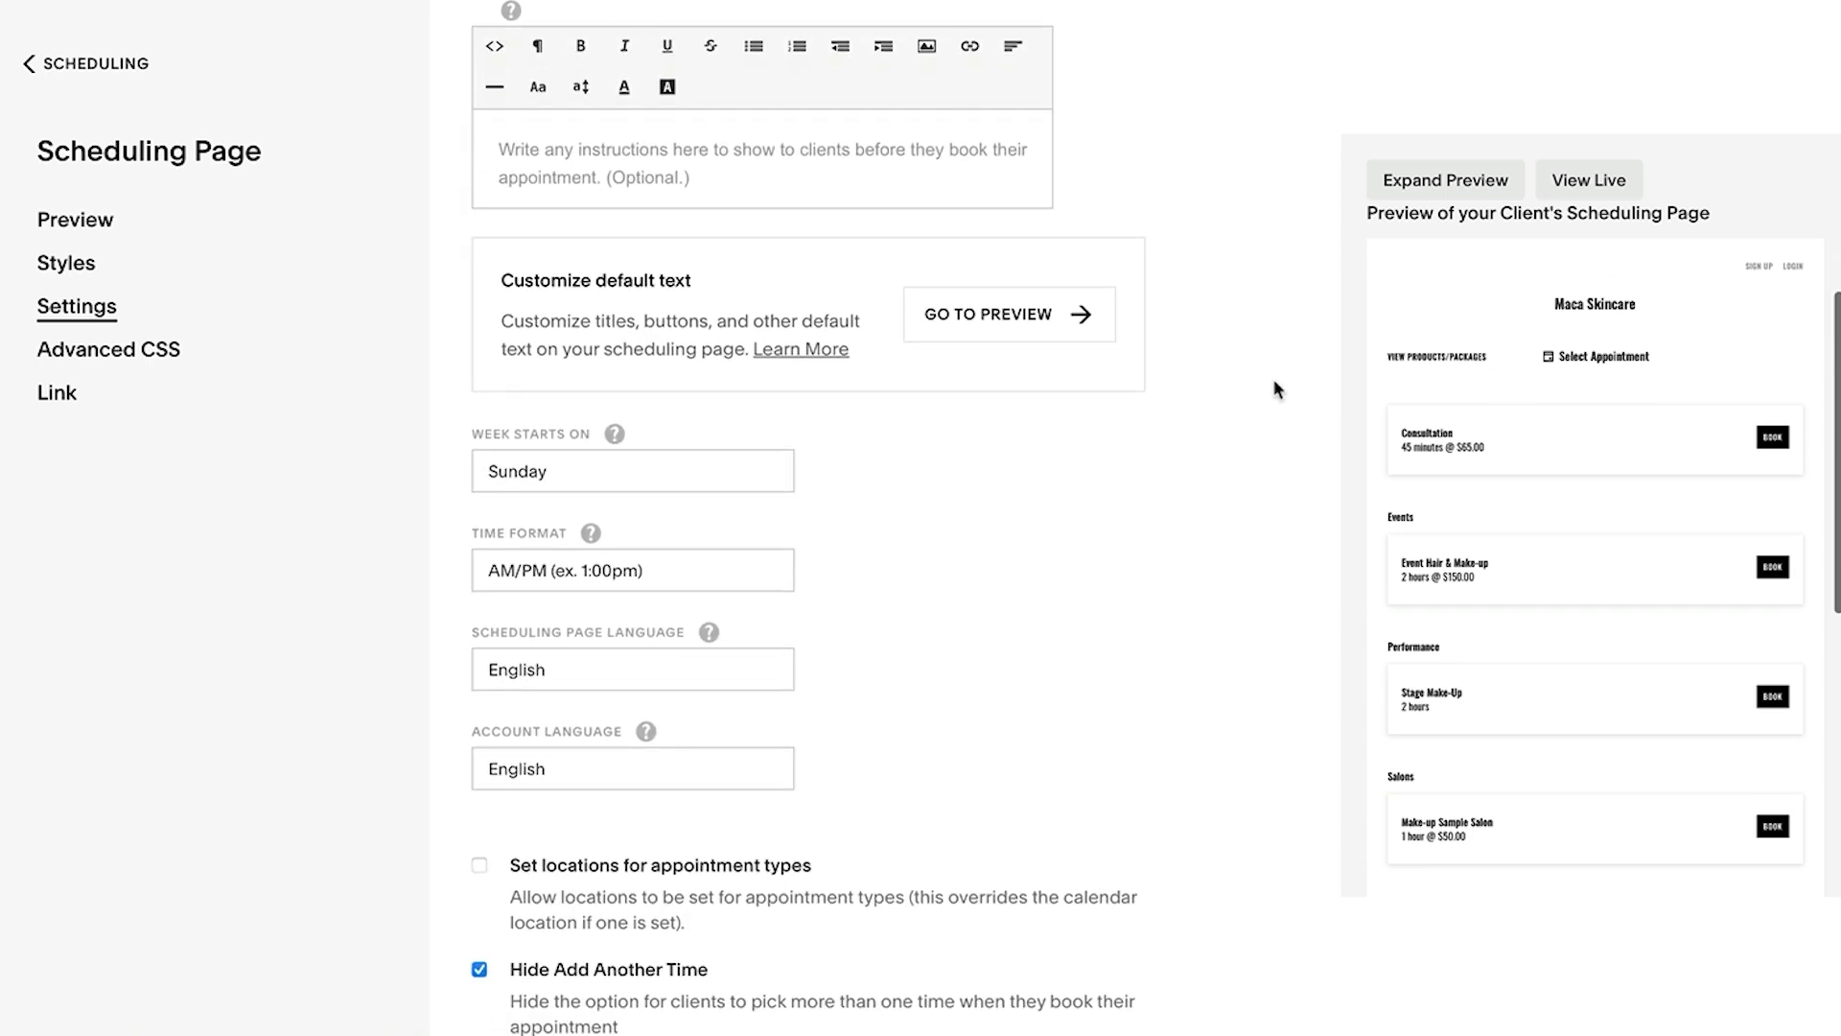
- Switch the booking page time zone to Central Time (GMT-05:00)
{"action": "left_click", "coordinate": [685, 569]}
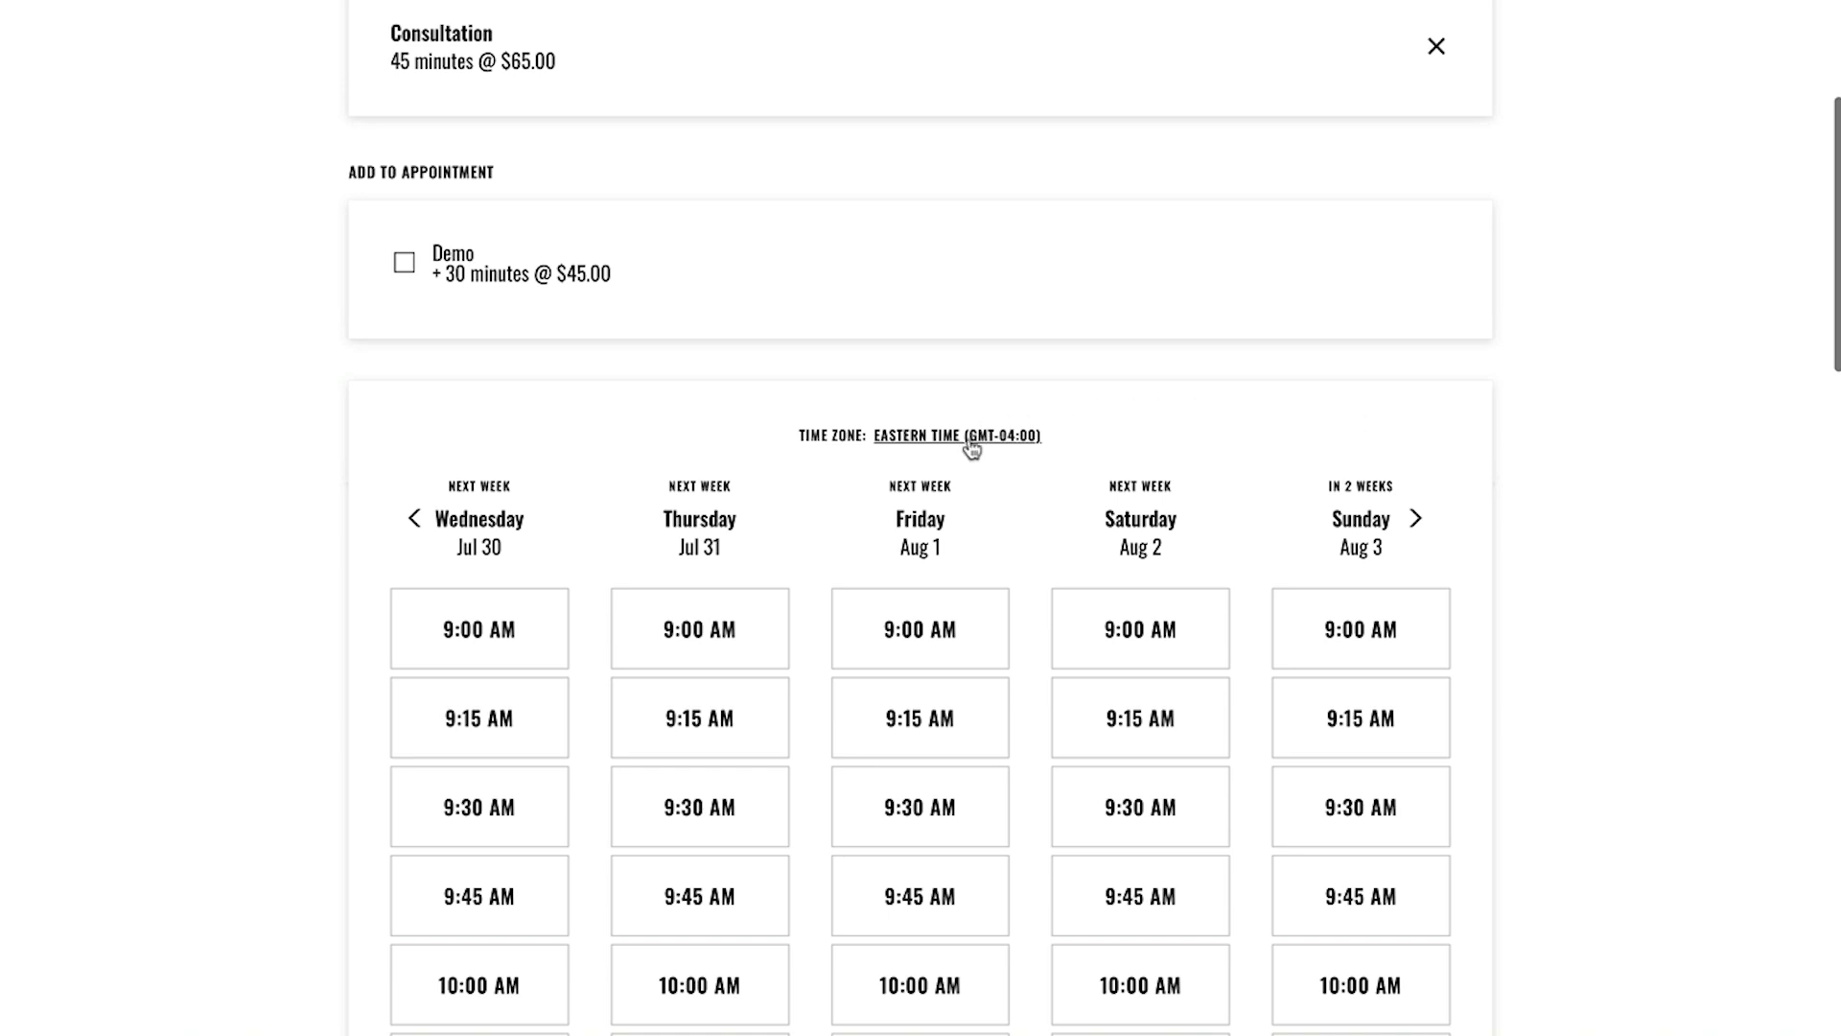
{"action": "left_click", "coordinate": [972, 451]}
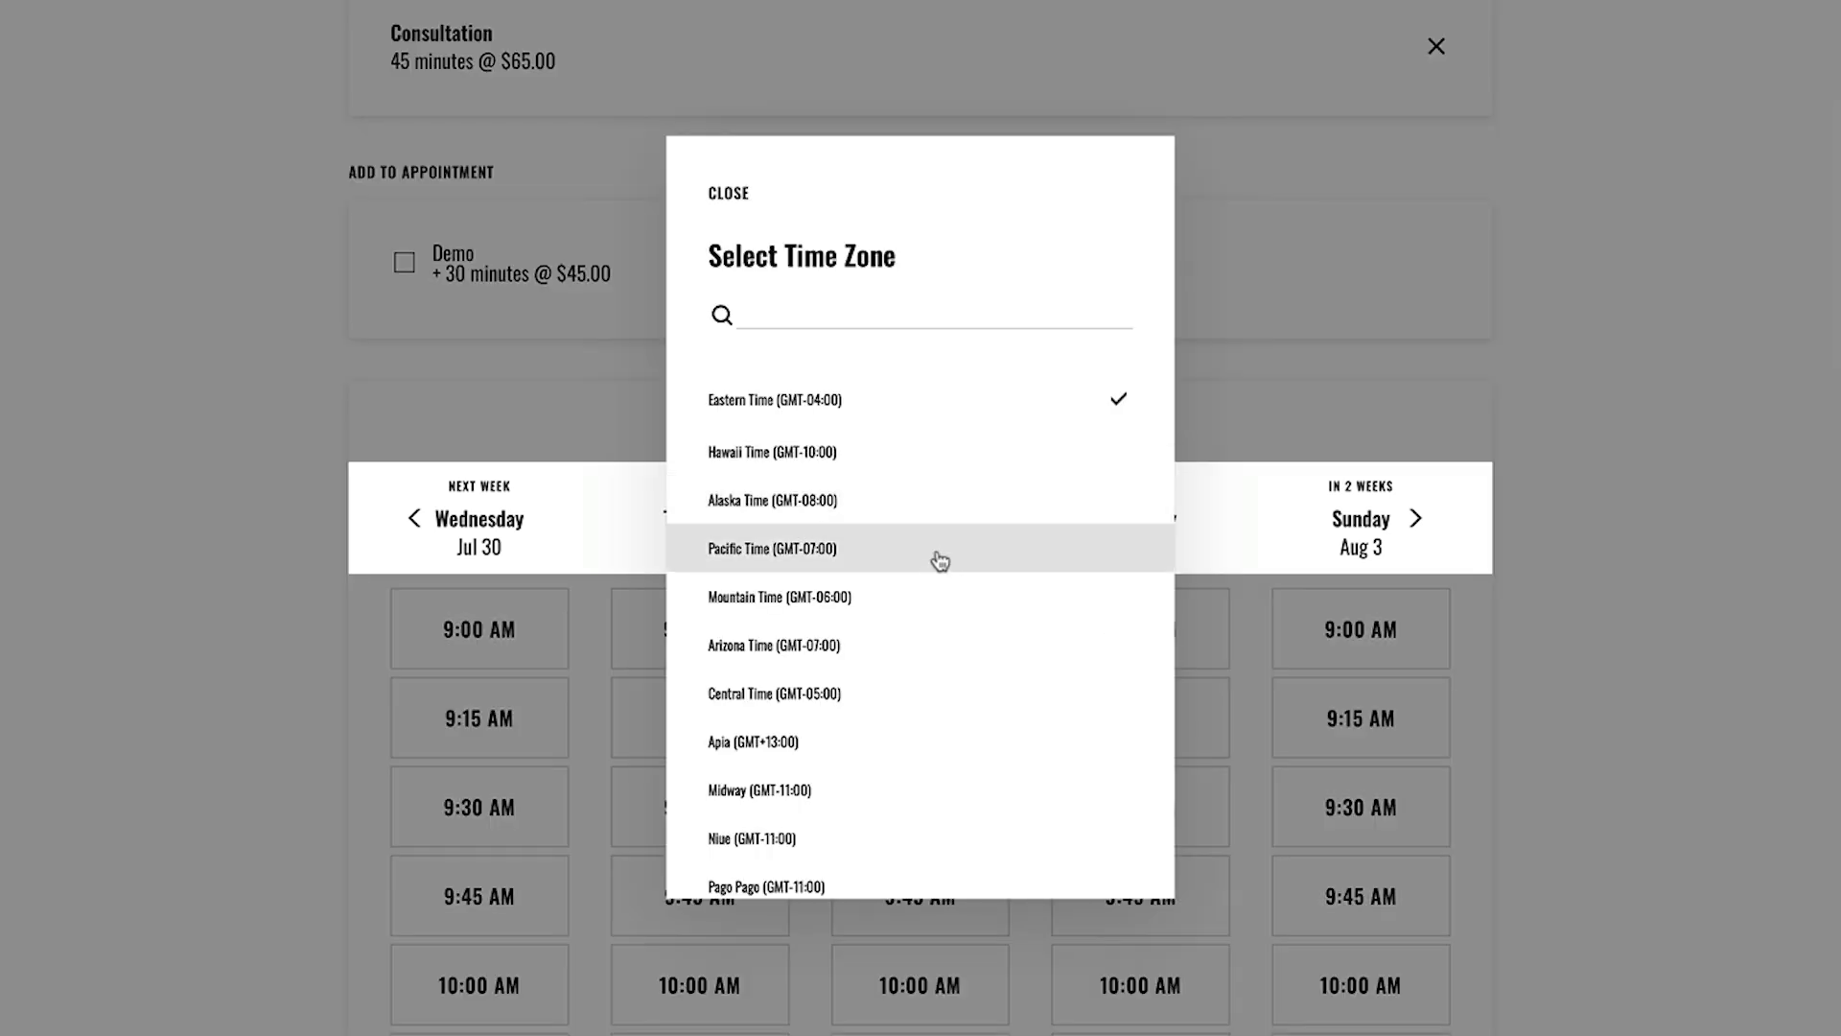
{"action": "left_click", "coordinate": [915, 699]}
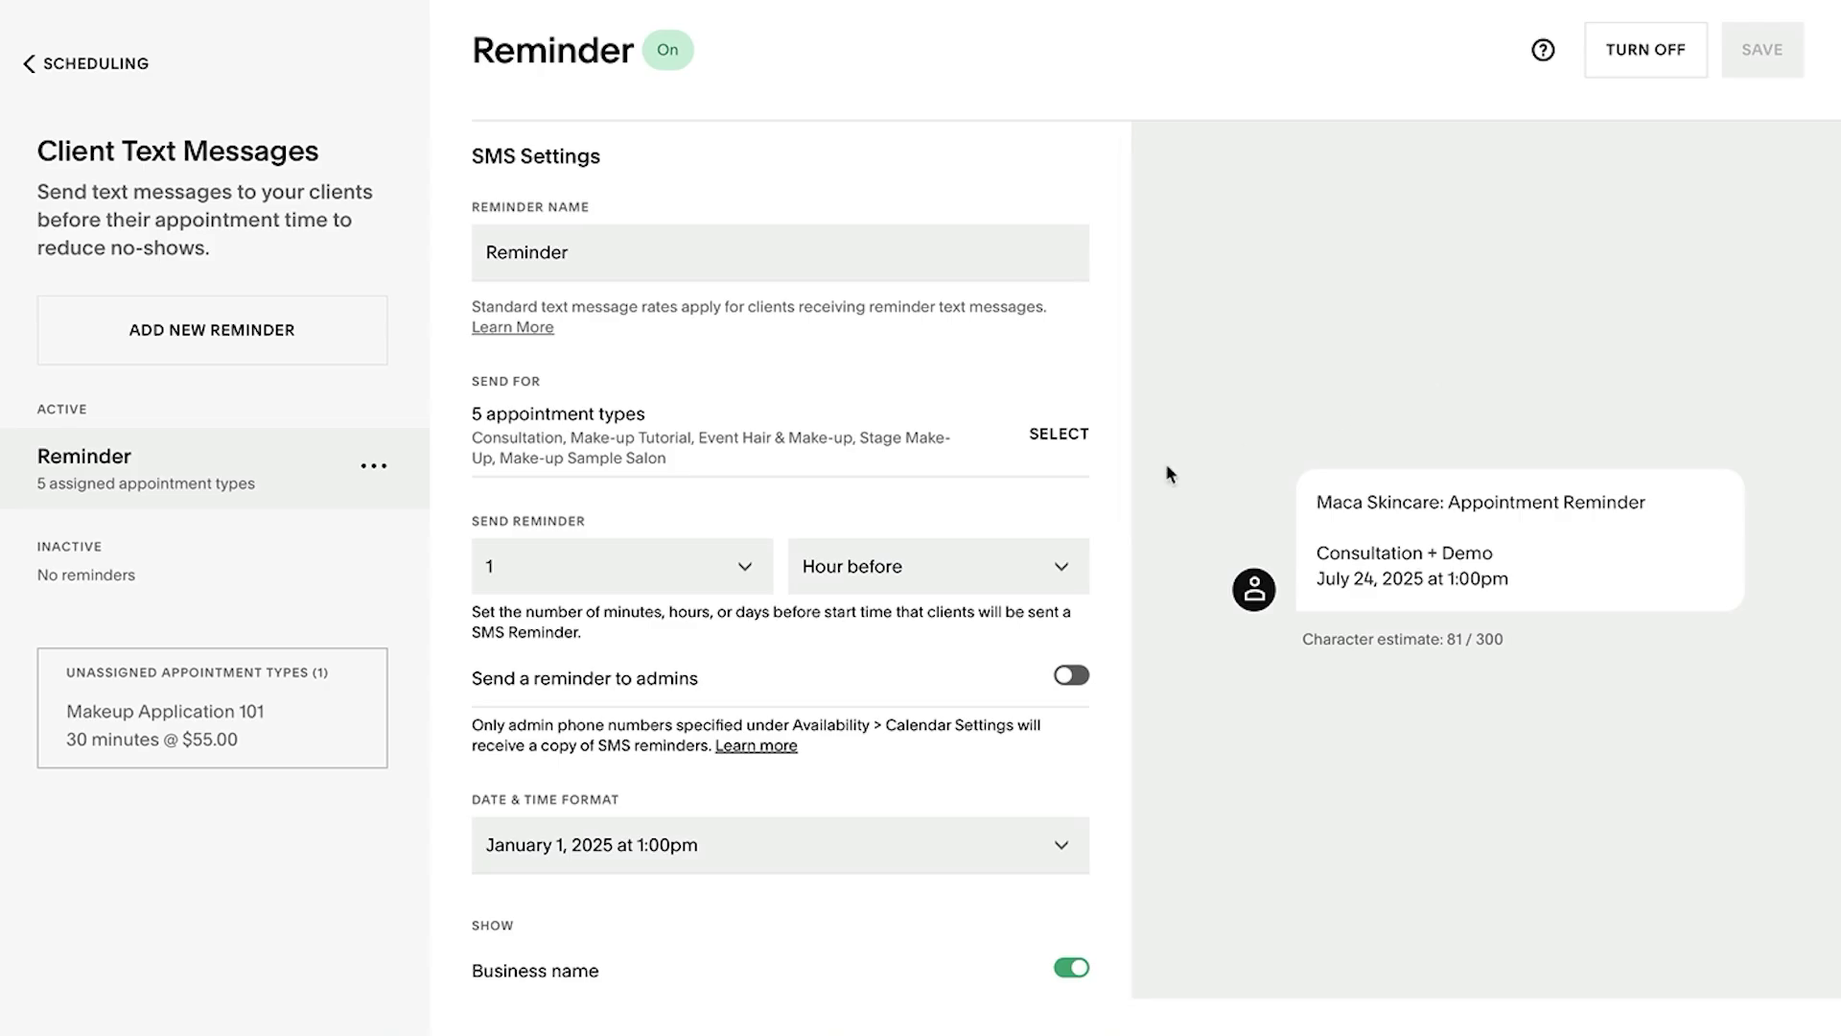
{"action": "scroll", "coordinate": [1025, 491], "scroll_direction": "down", "scroll_amount": 5}
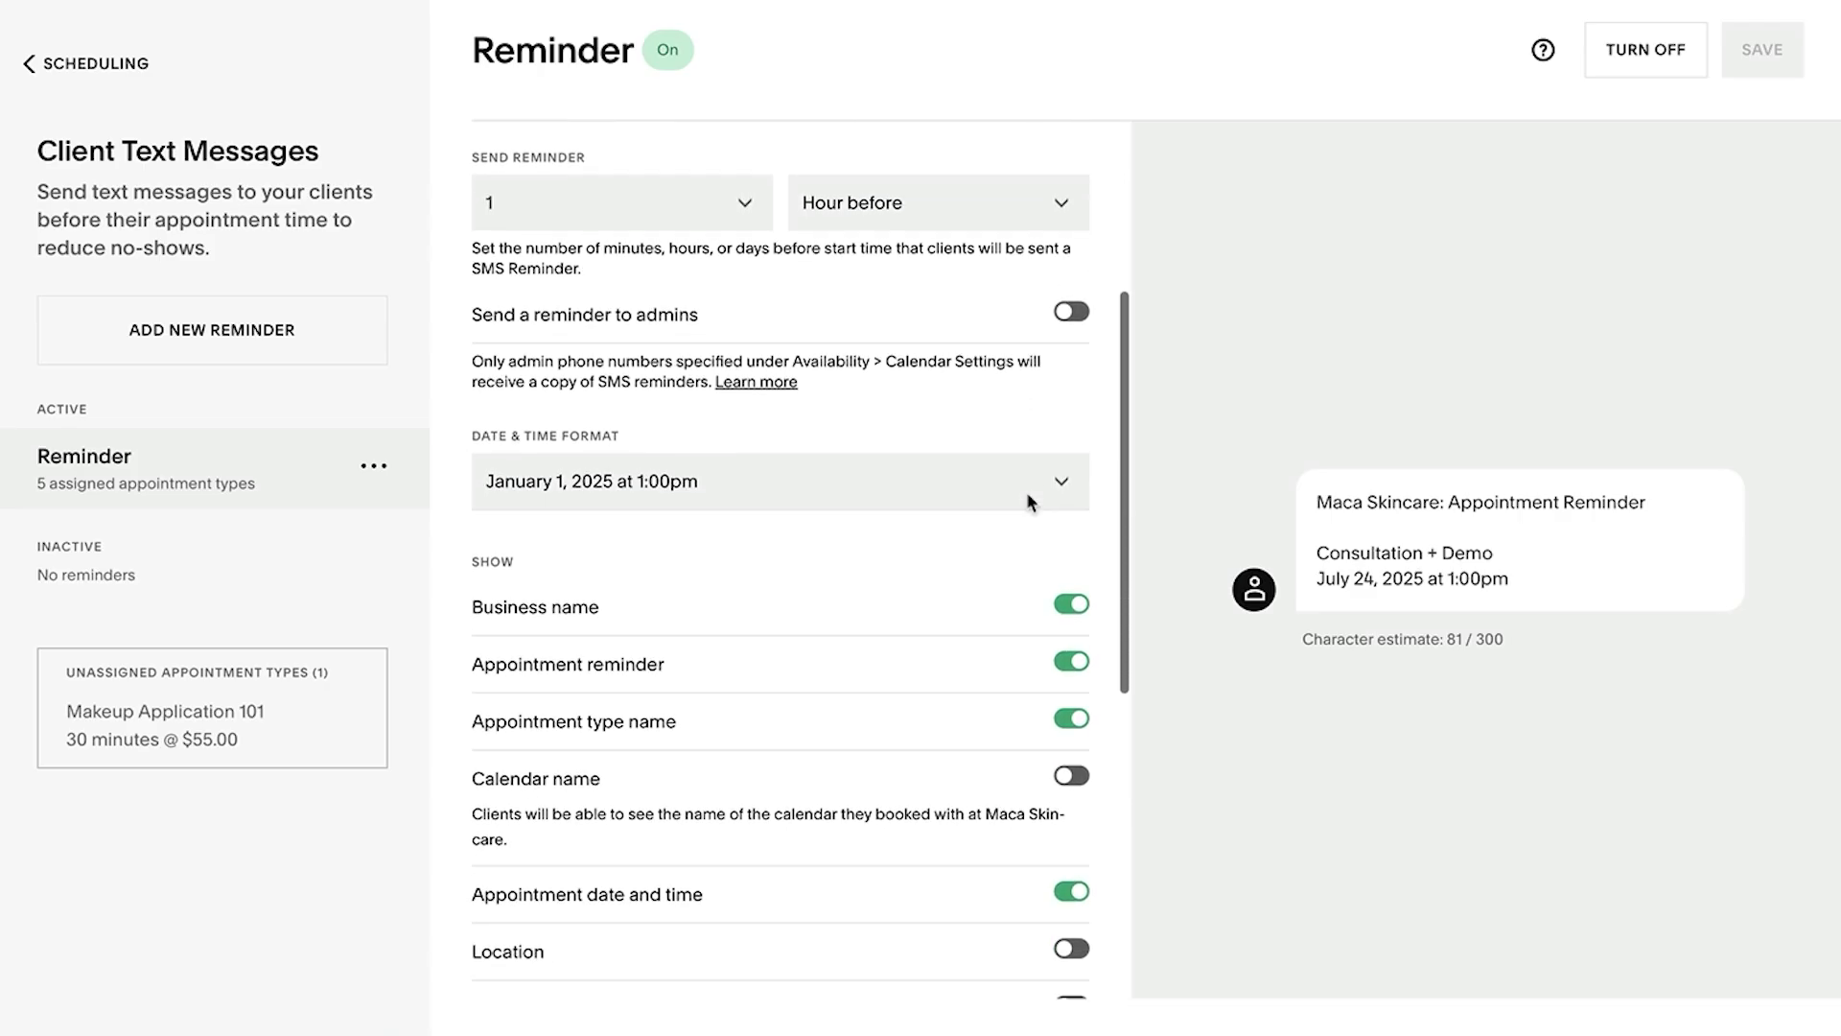
{"action": "scroll", "coordinate": [1025, 491], "scroll_direction": "down", "scroll_amount": 2}
{"action": "scroll", "coordinate": [1025, 491], "scroll_direction": "down", "scroll_amount": 2}
{"action": "scroll", "coordinate": [1026, 491], "scroll_direction": "down", "scroll_amount": 2}
{"action": "scroll", "coordinate": [1026, 491], "scroll_direction": "down", "scroll_amount": 2}
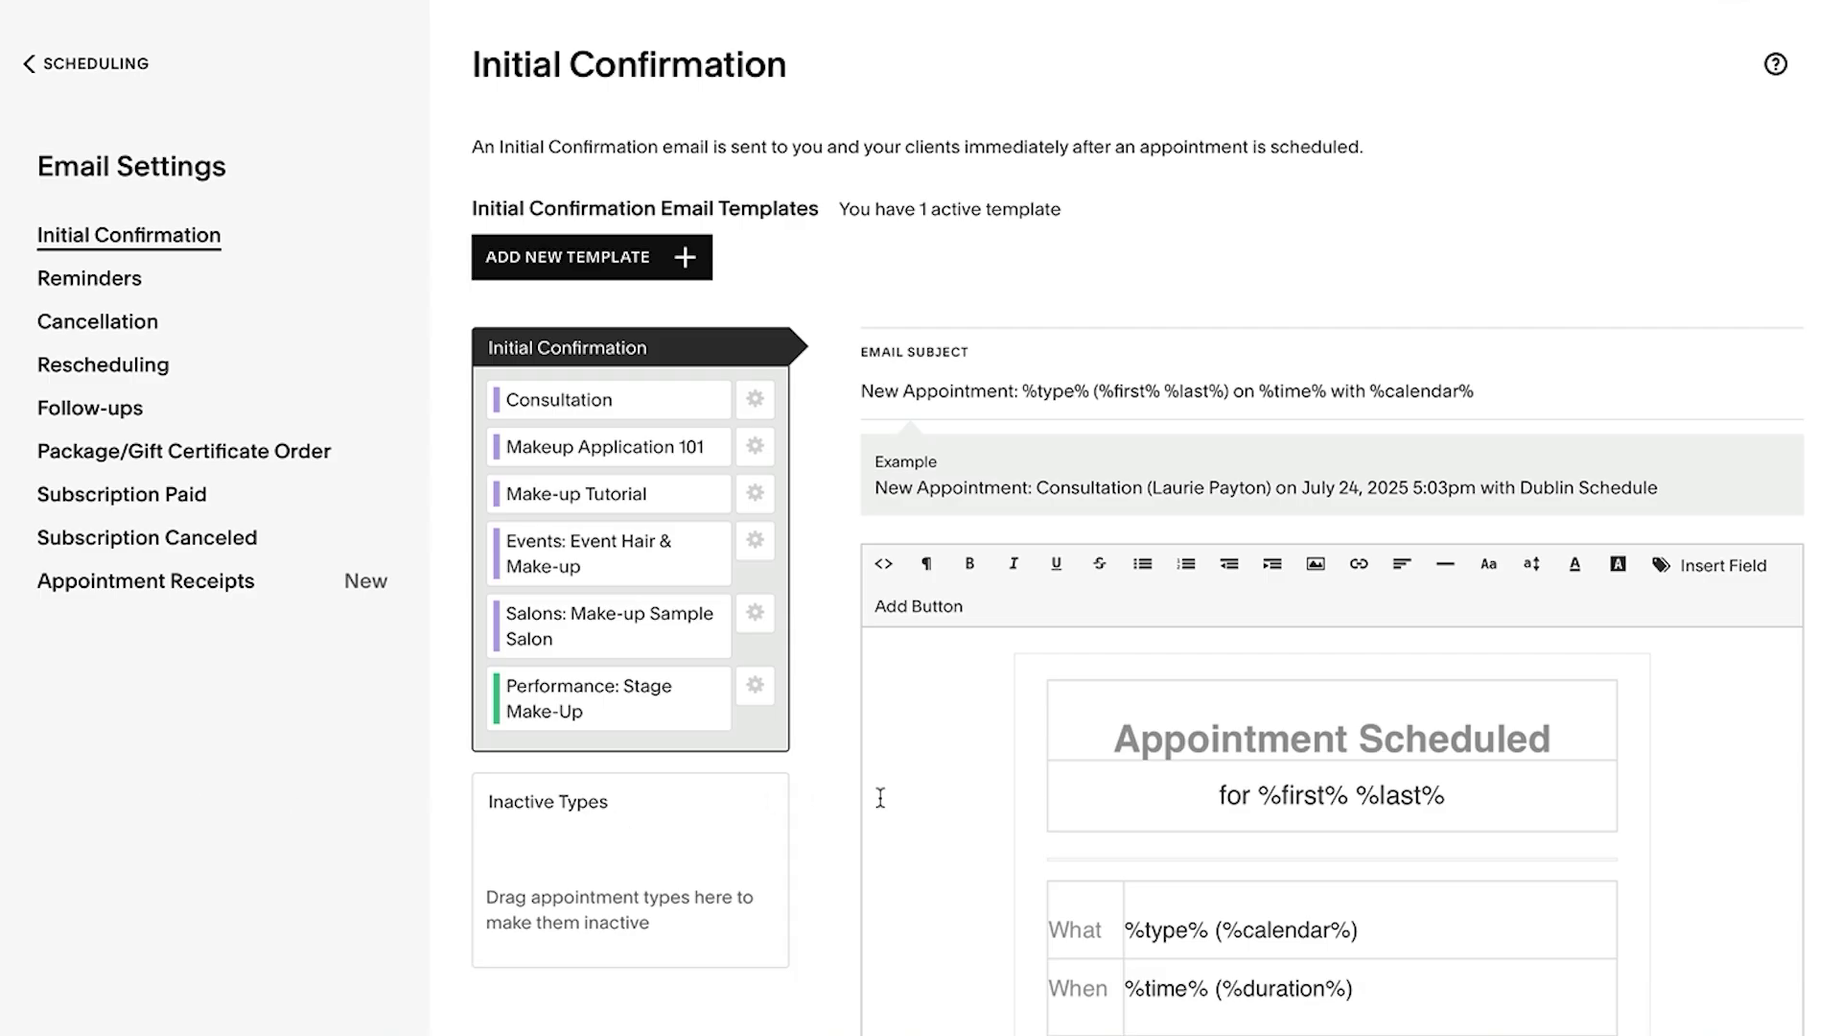
{"action": "scroll", "coordinate": [880, 797], "scroll_direction": "down", "scroll_amount": 2}
{"action": "scroll", "coordinate": [881, 798], "scroll_direction": "down", "scroll_amount": 3}
{"action": "scroll", "coordinate": [880, 798], "scroll_direction": "down", "scroll_amount": 3}
{"action": "scroll", "coordinate": [882, 797], "scroll_direction": "down", "scroll_amount": 2}
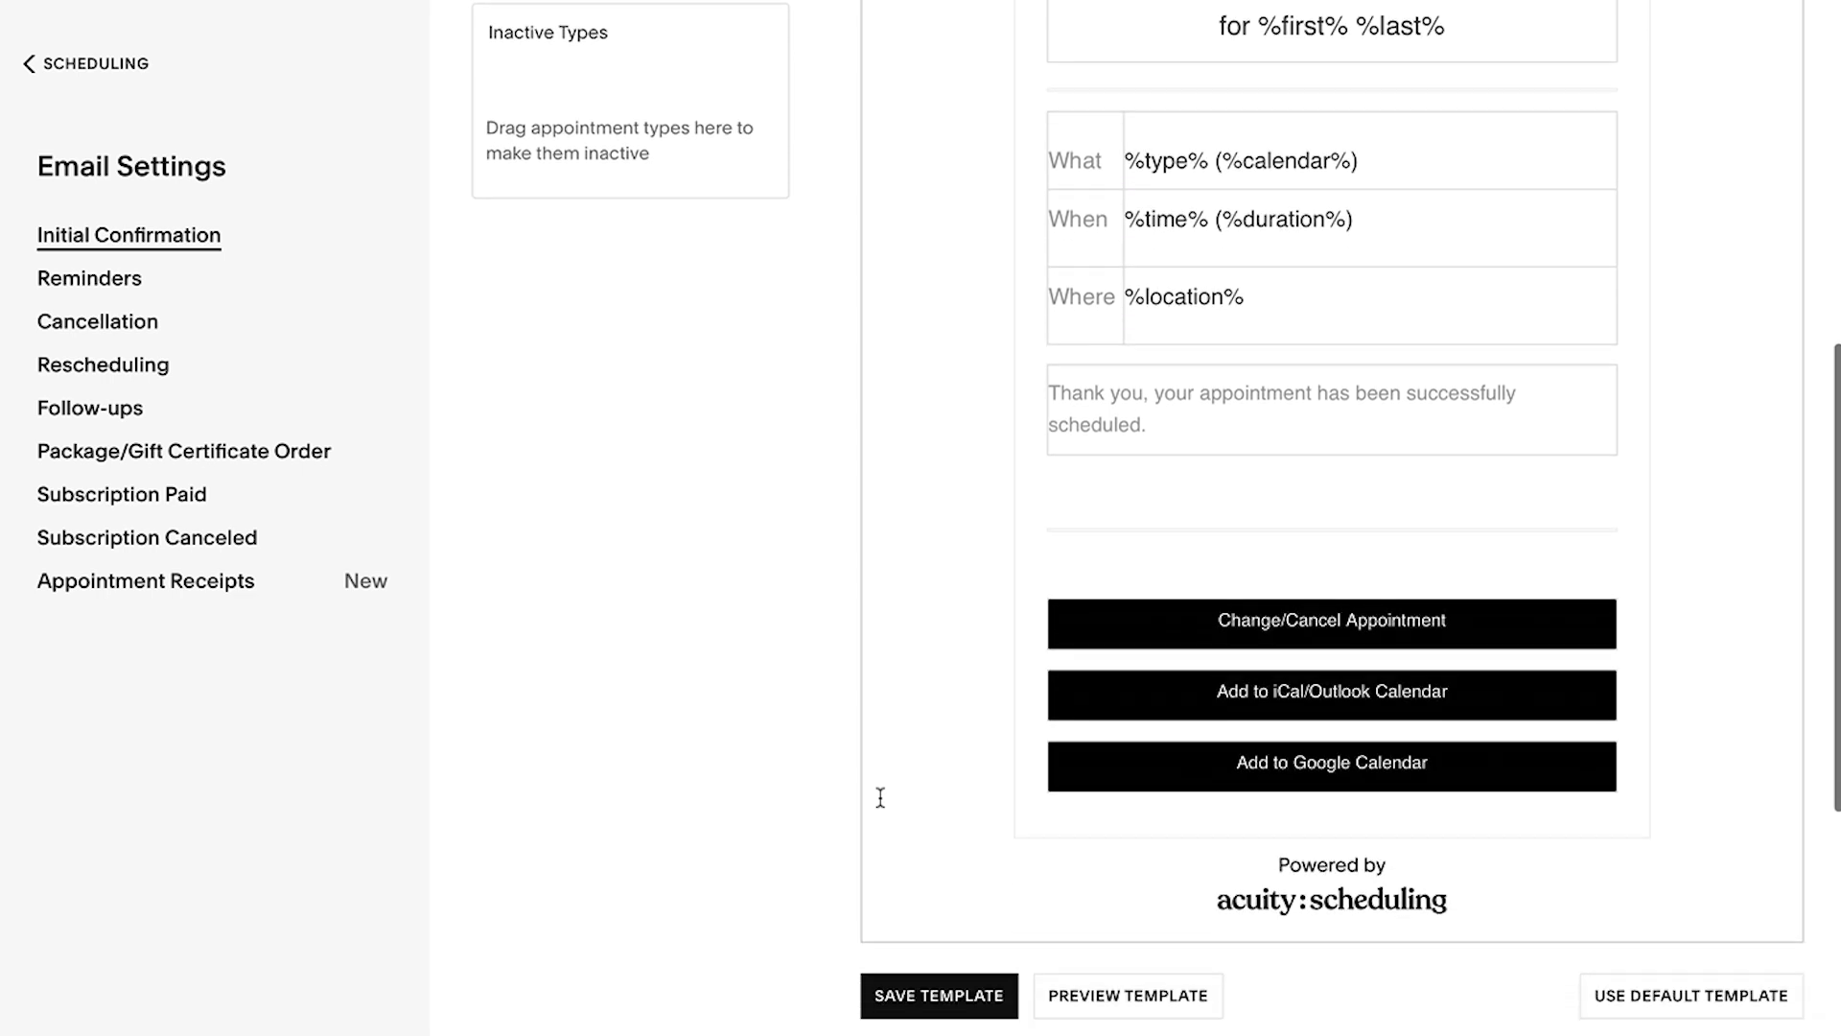
{"action": "scroll", "coordinate": [1304, 252], "scroll_direction": "down", "scroll_amount": 2}
{"action": "scroll", "coordinate": [1305, 251], "scroll_direction": "down", "scroll_amount": 2}
{"action": "scroll", "coordinate": [1305, 250], "scroll_direction": "down", "scroll_amount": 2}
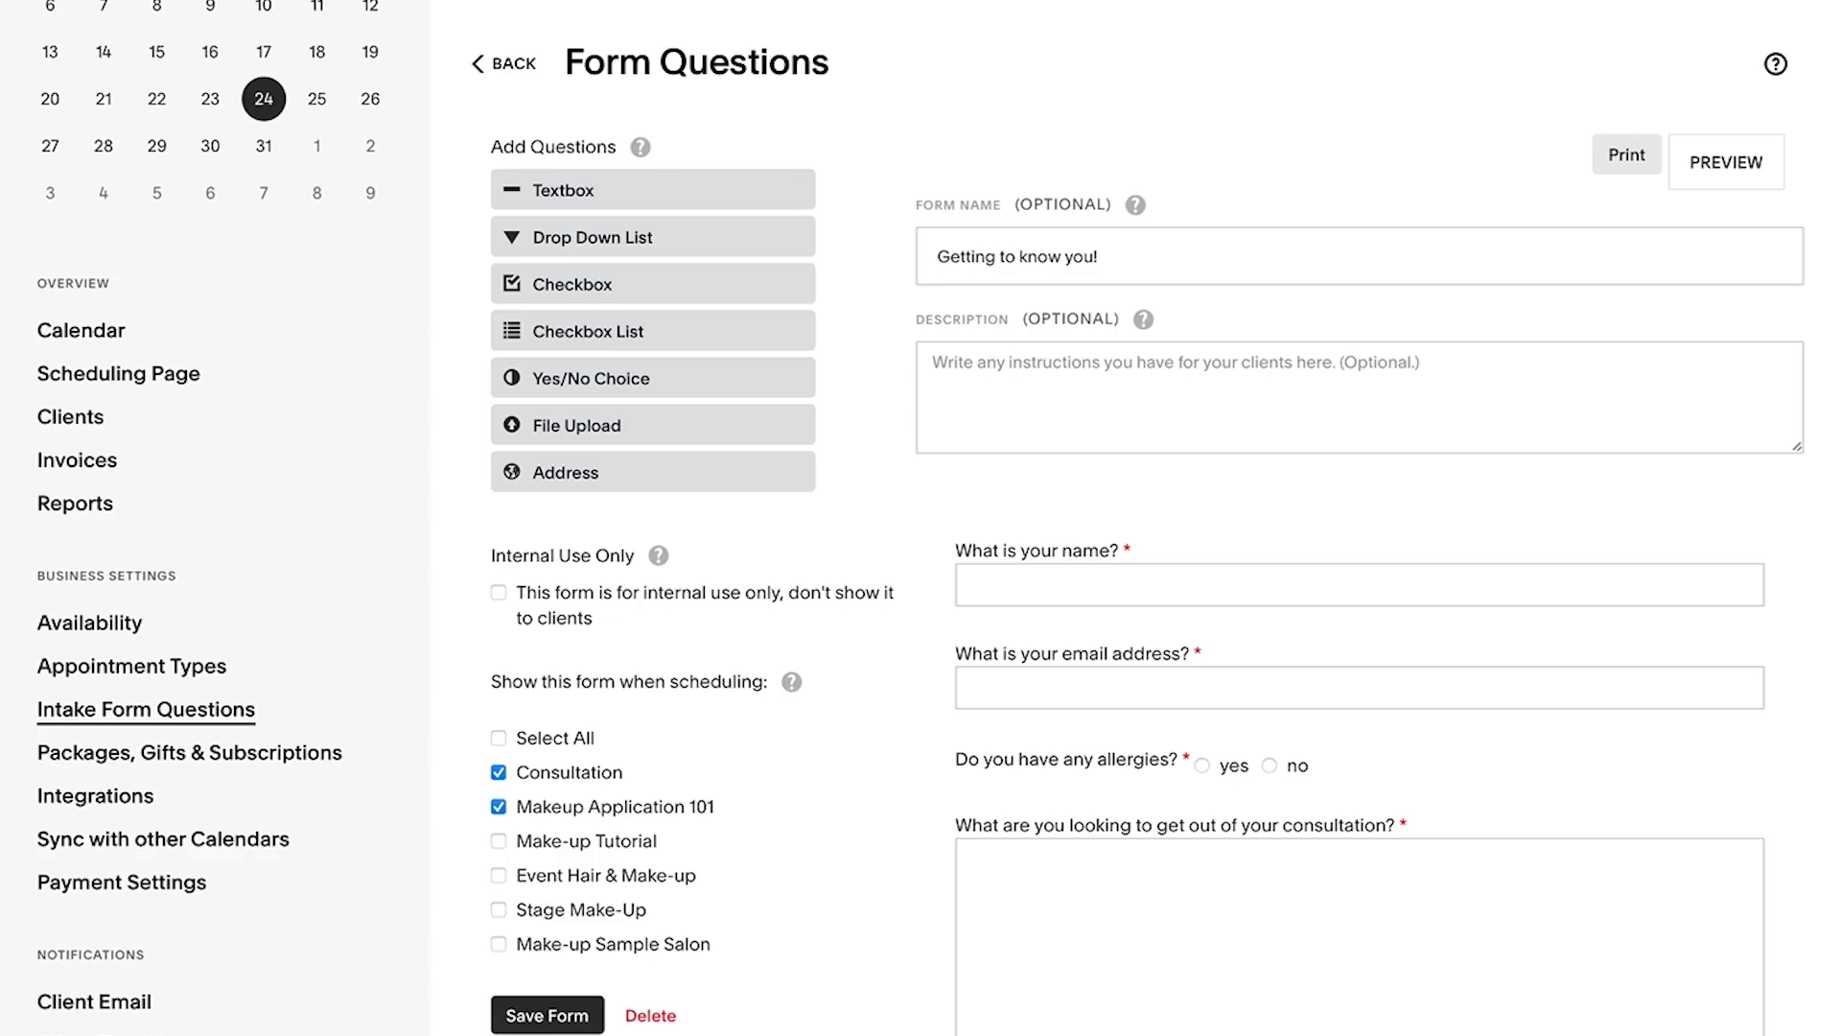
{"action": "scroll", "coordinate": [1584, 246], "scroll_direction": "down", "scroll_amount": 1}
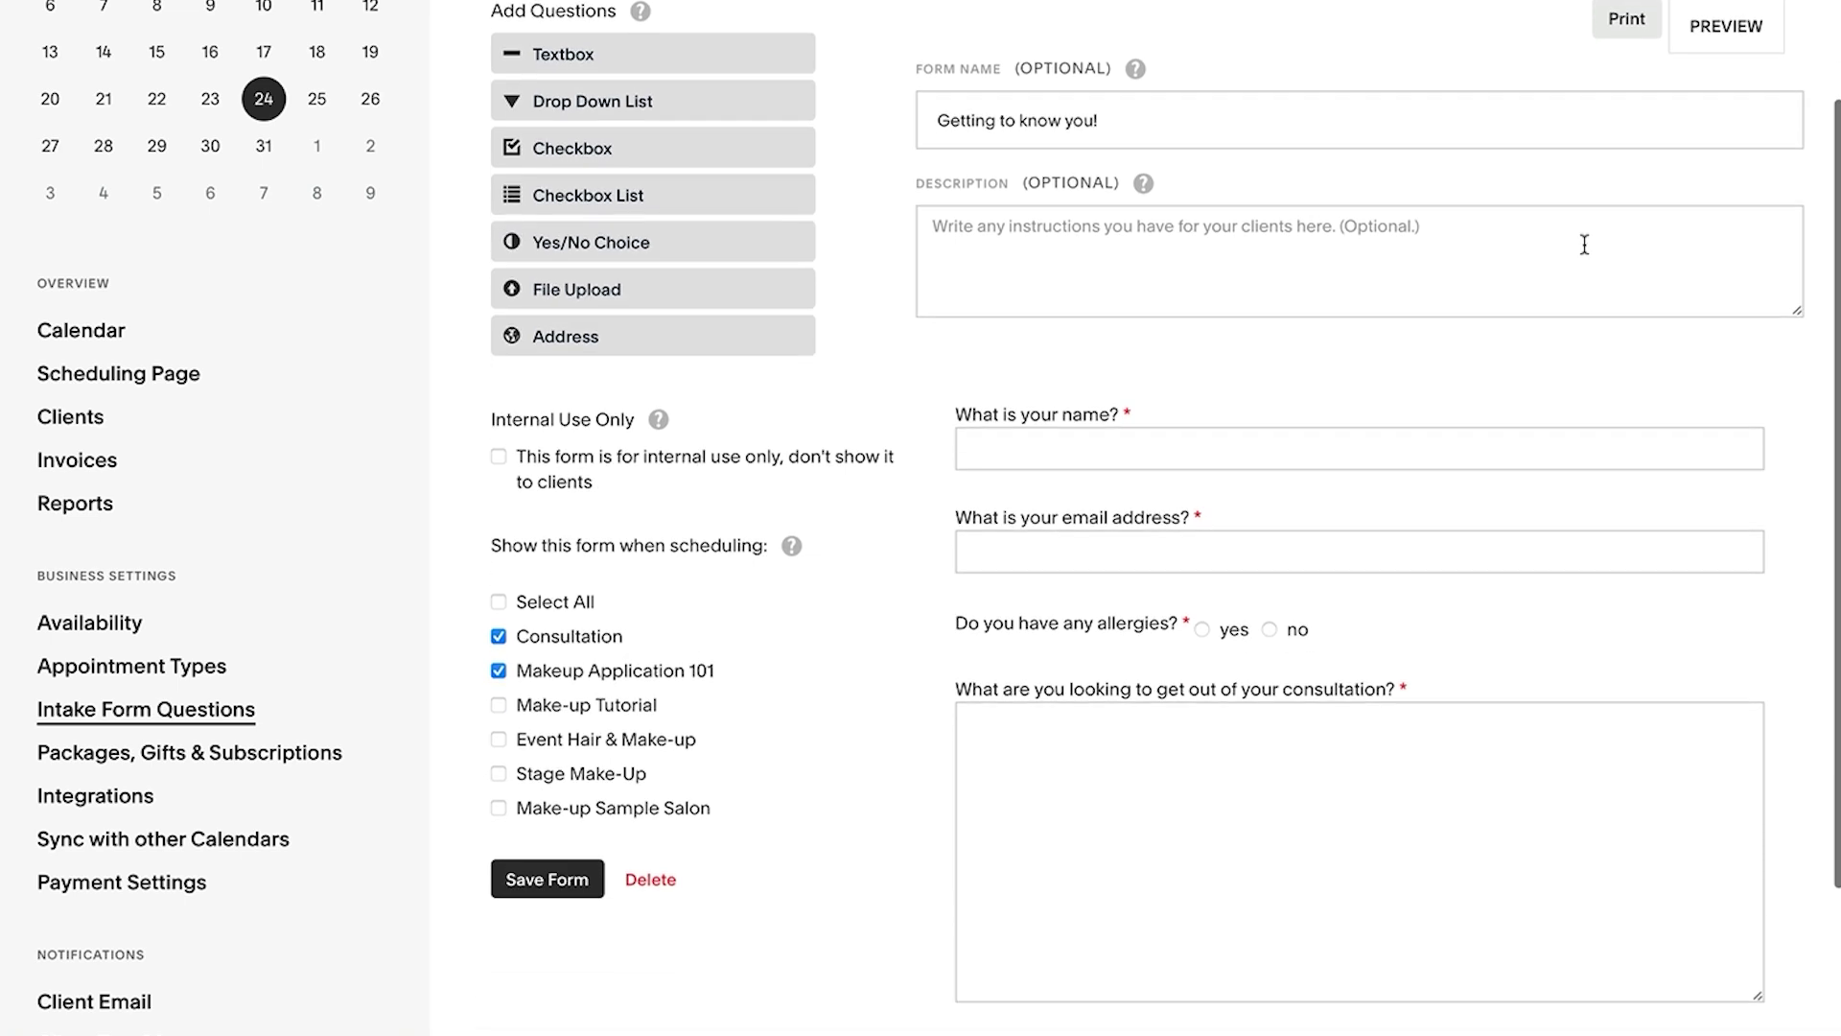
{"action": "scroll", "coordinate": [1584, 246], "scroll_direction": "down", "scroll_amount": 1}
{"action": "scroll", "coordinate": [1584, 244], "scroll_direction": "down", "scroll_amount": 1}
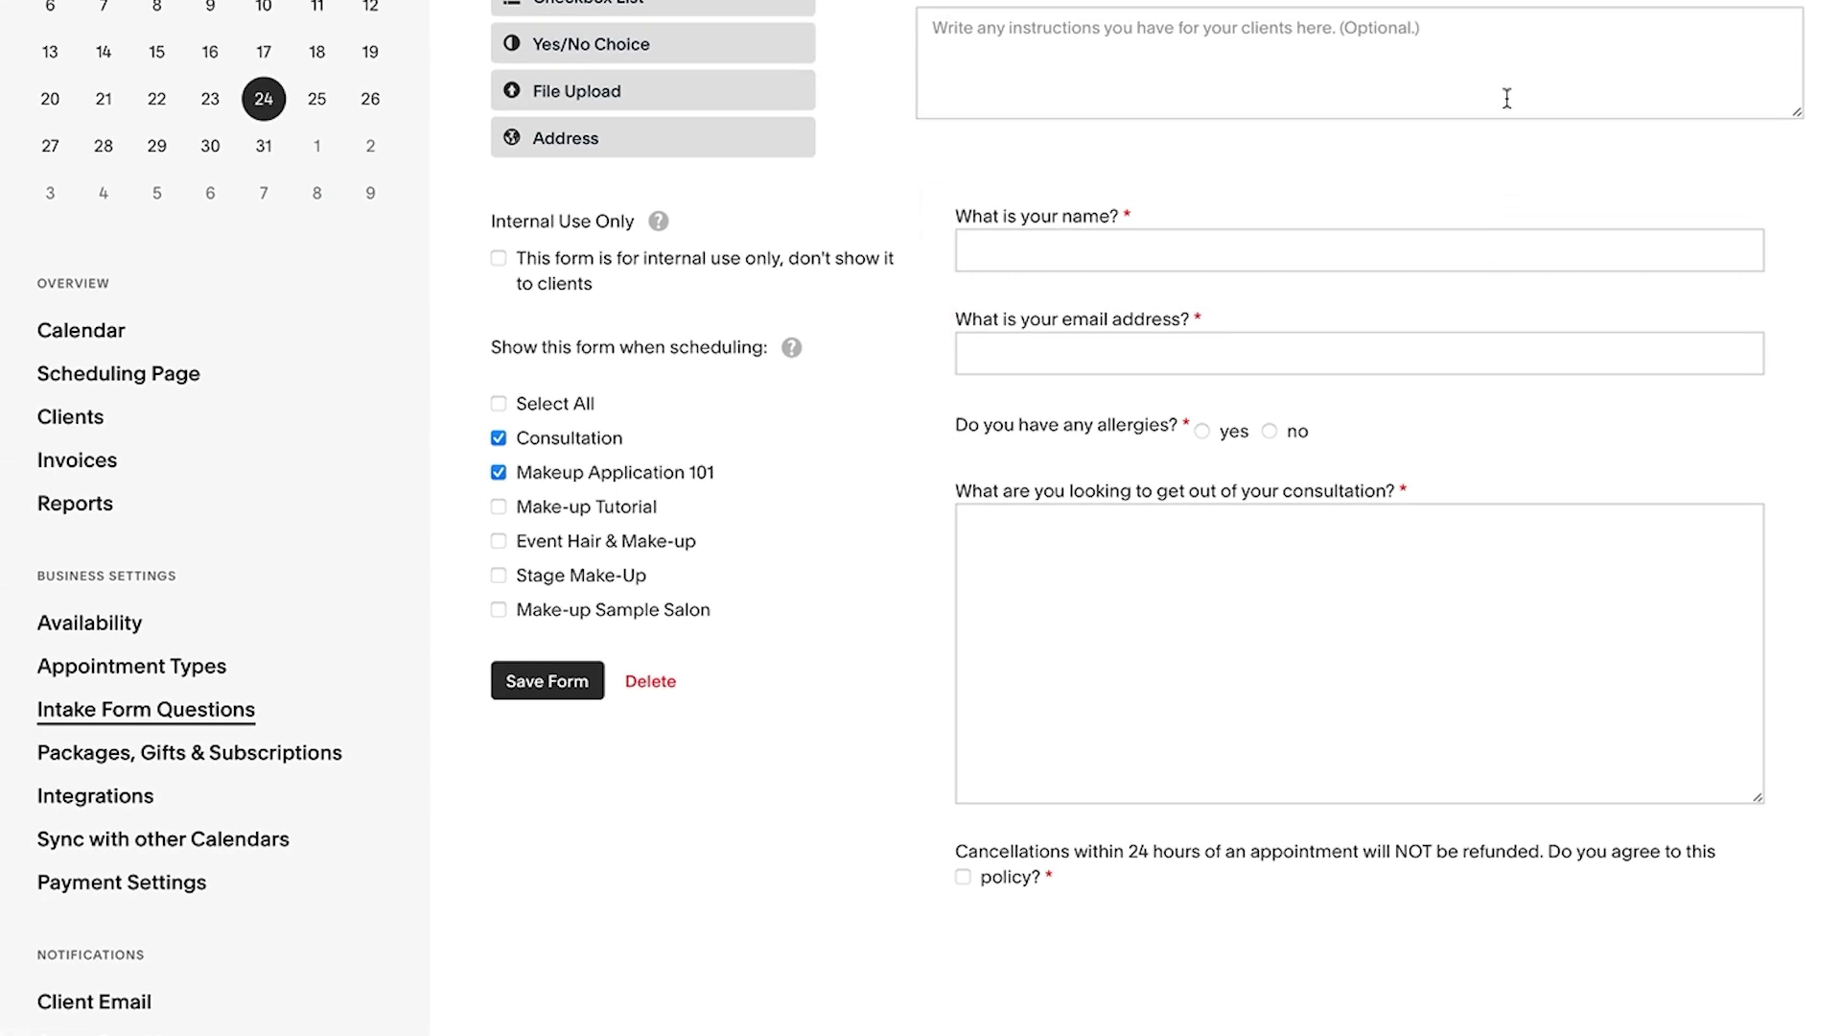
{"action": "scroll", "coordinate": [1506, 98], "scroll_direction": "up", "scroll_amount": 4}
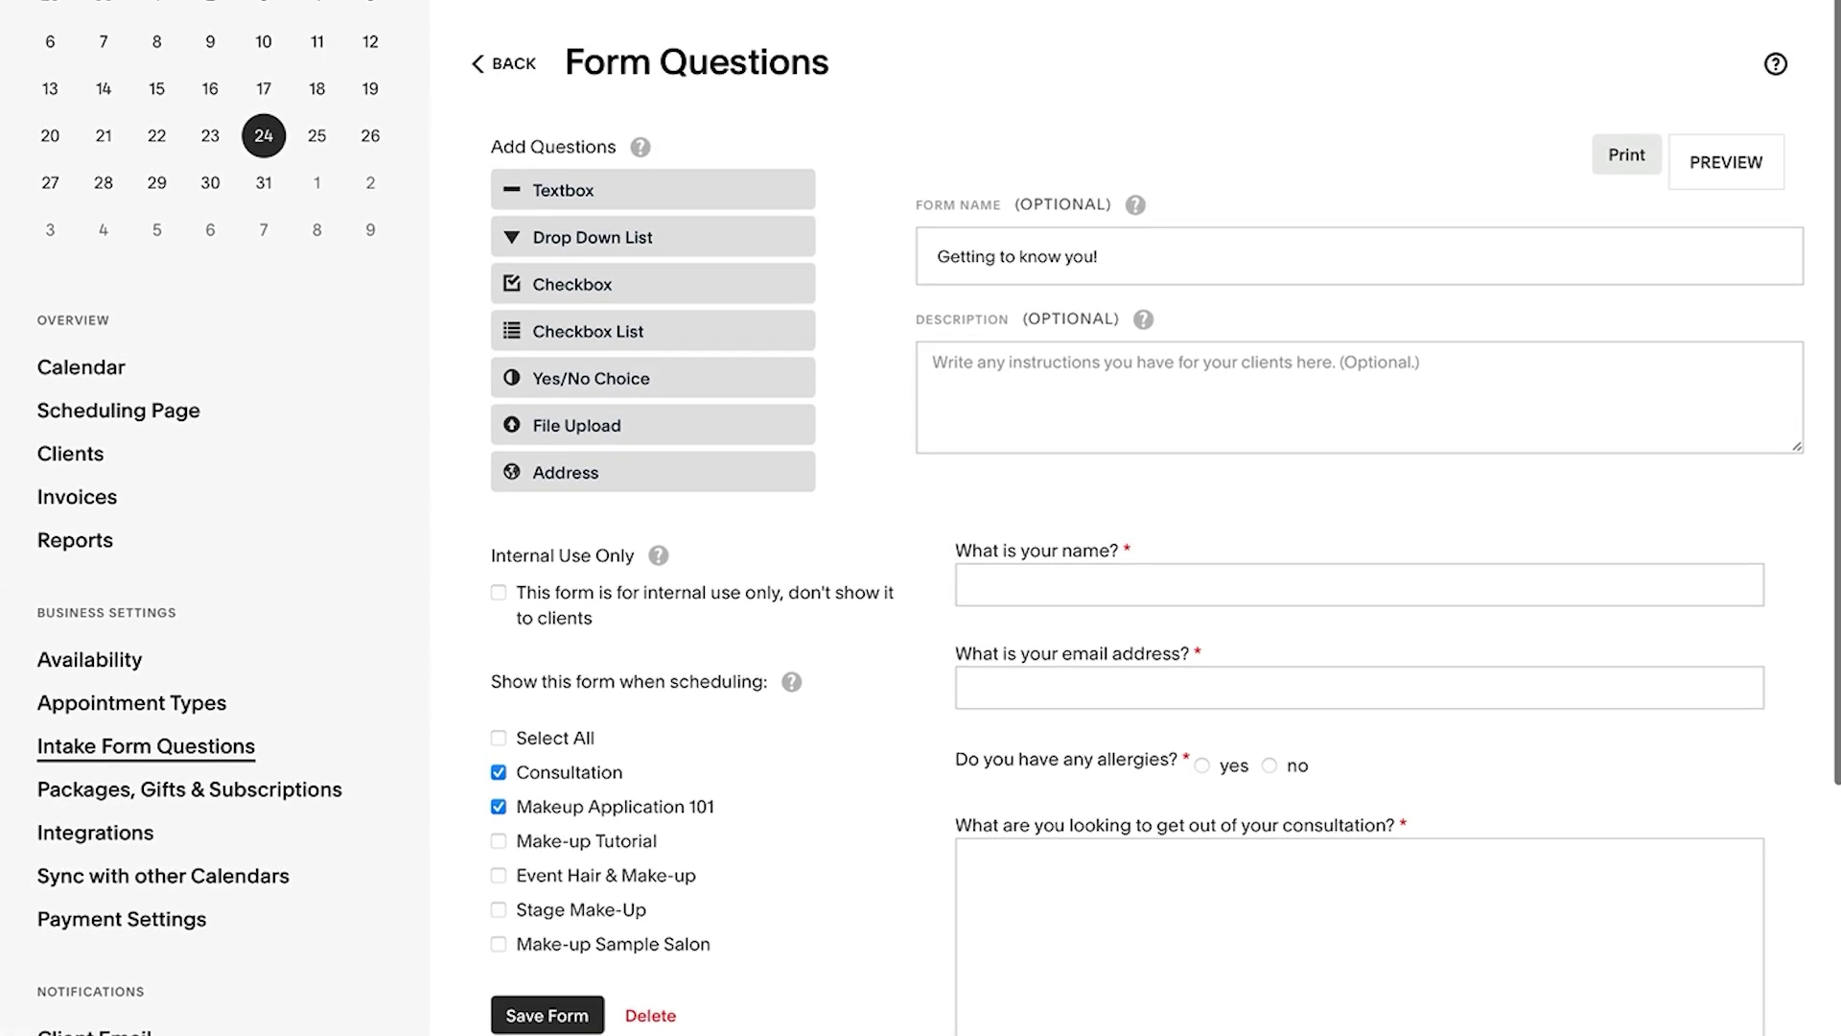
- Add a Checkbox List question at the bottom of the intake form
{"action": "left_click", "coordinate": [776, 333]}
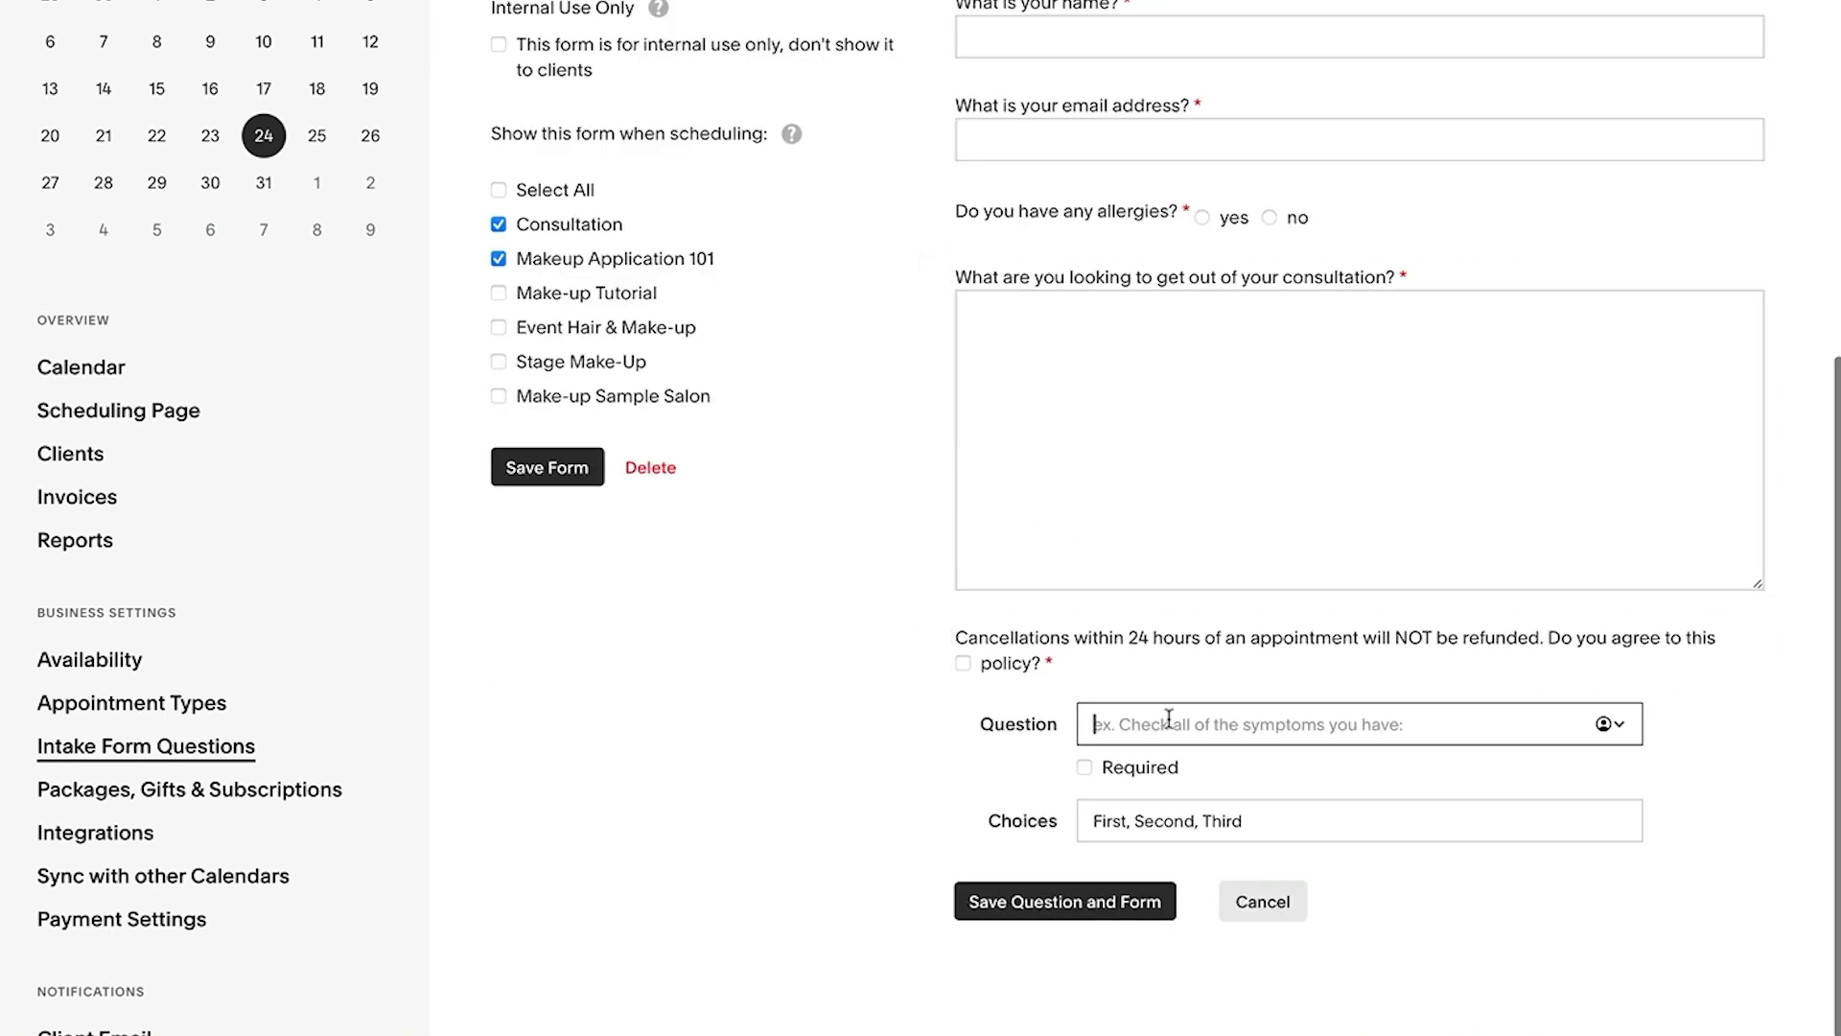
{"action": "type", "text": "How"}
{"action": "type", "text": " did you"}
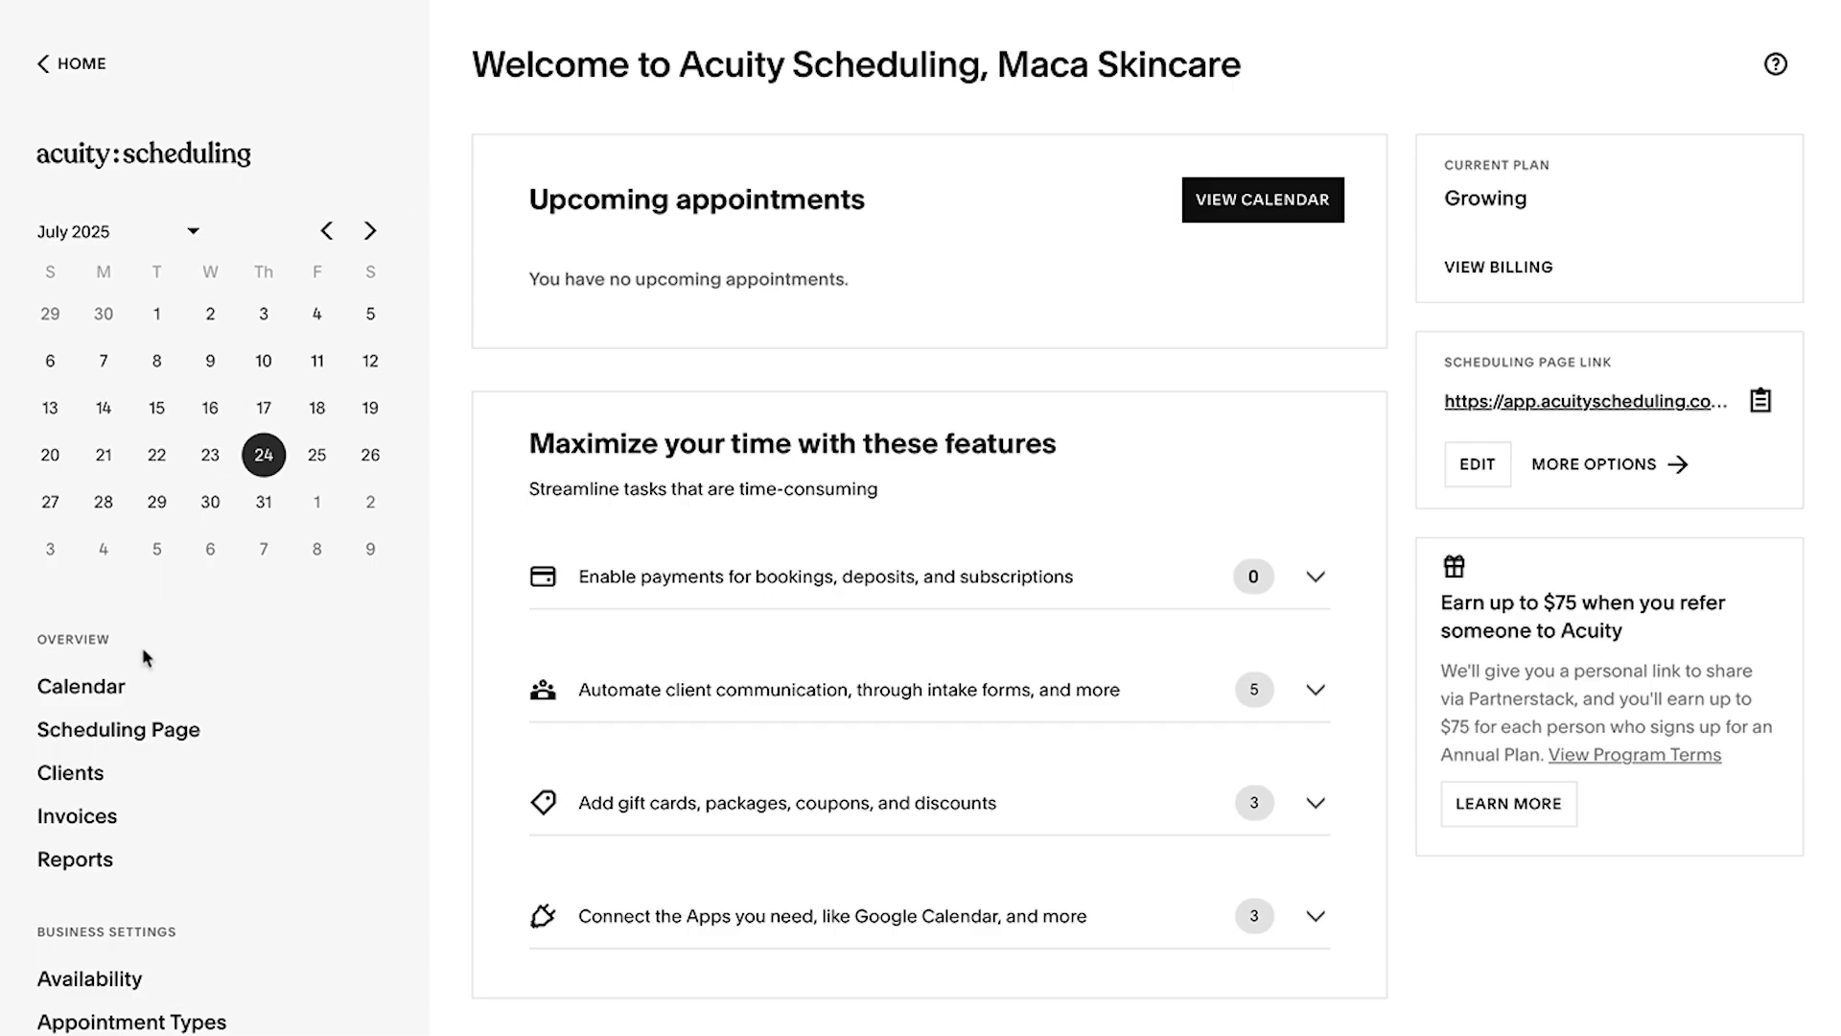
- Open John Doe's client record from the Clients list to view his intake answers
{"action": "left_click", "coordinate": [90, 788]}
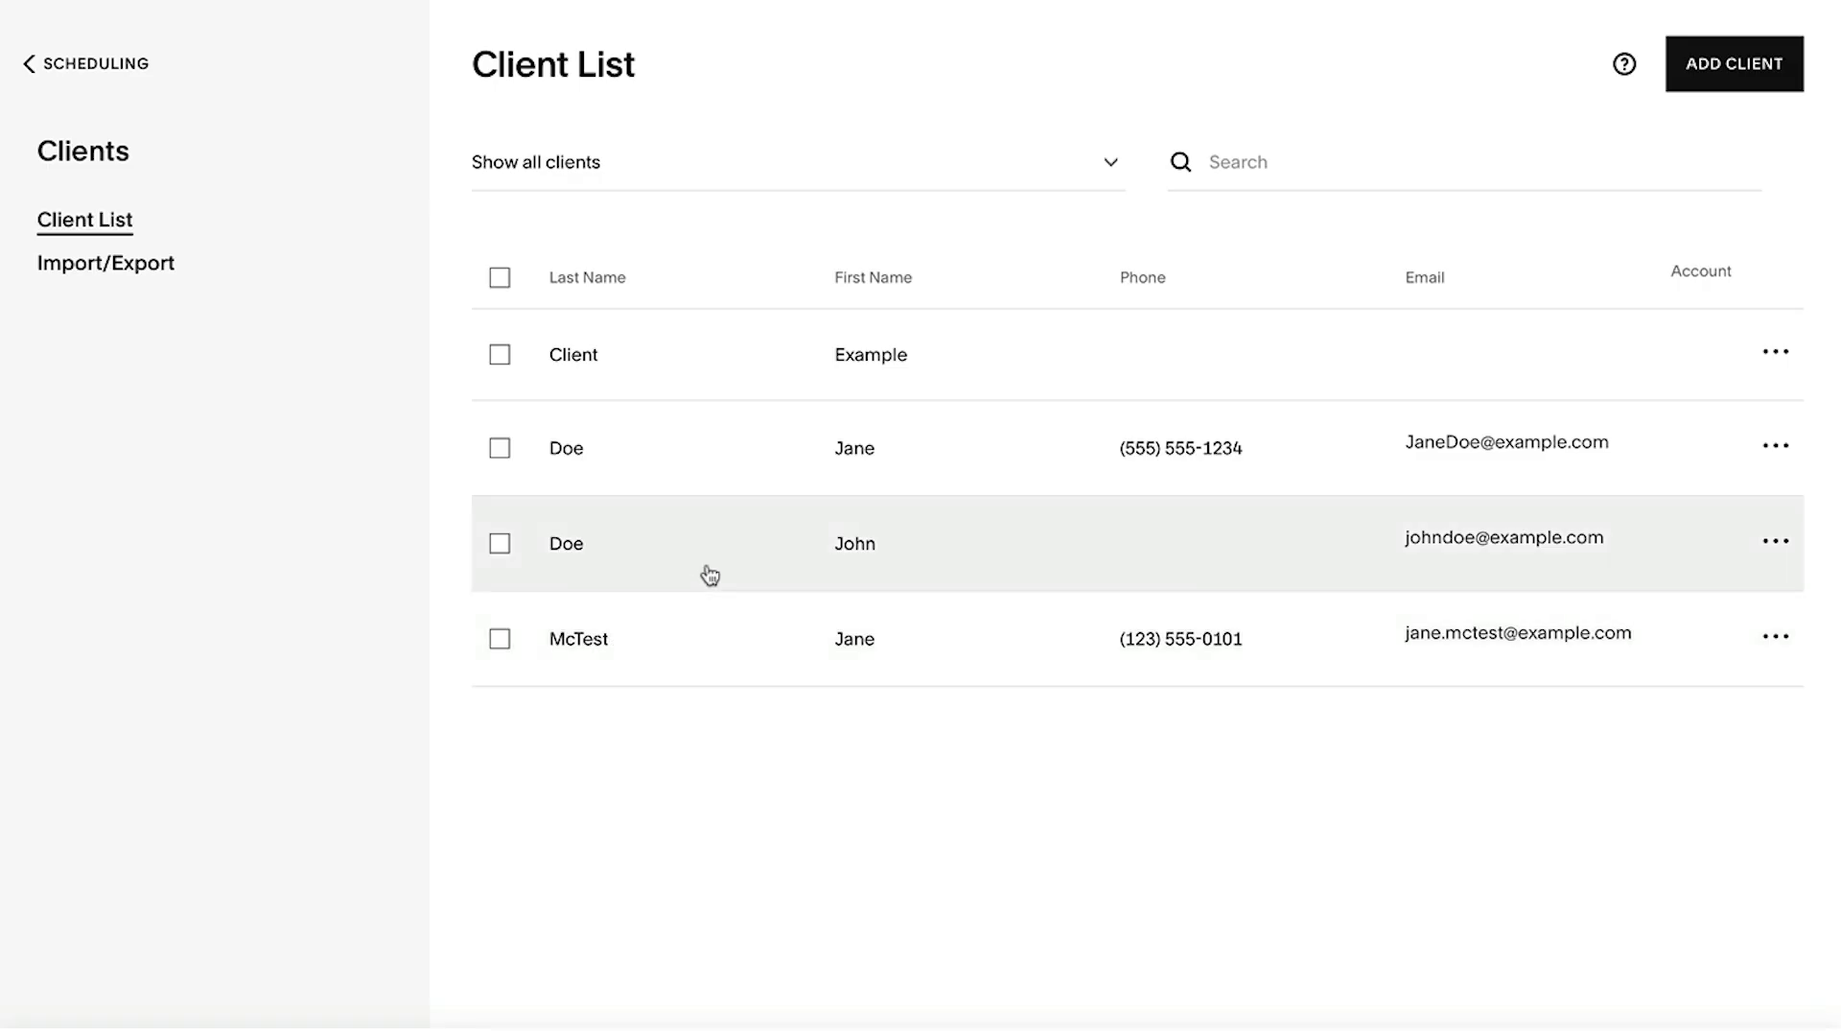
{"action": "left_click", "coordinate": [706, 576]}
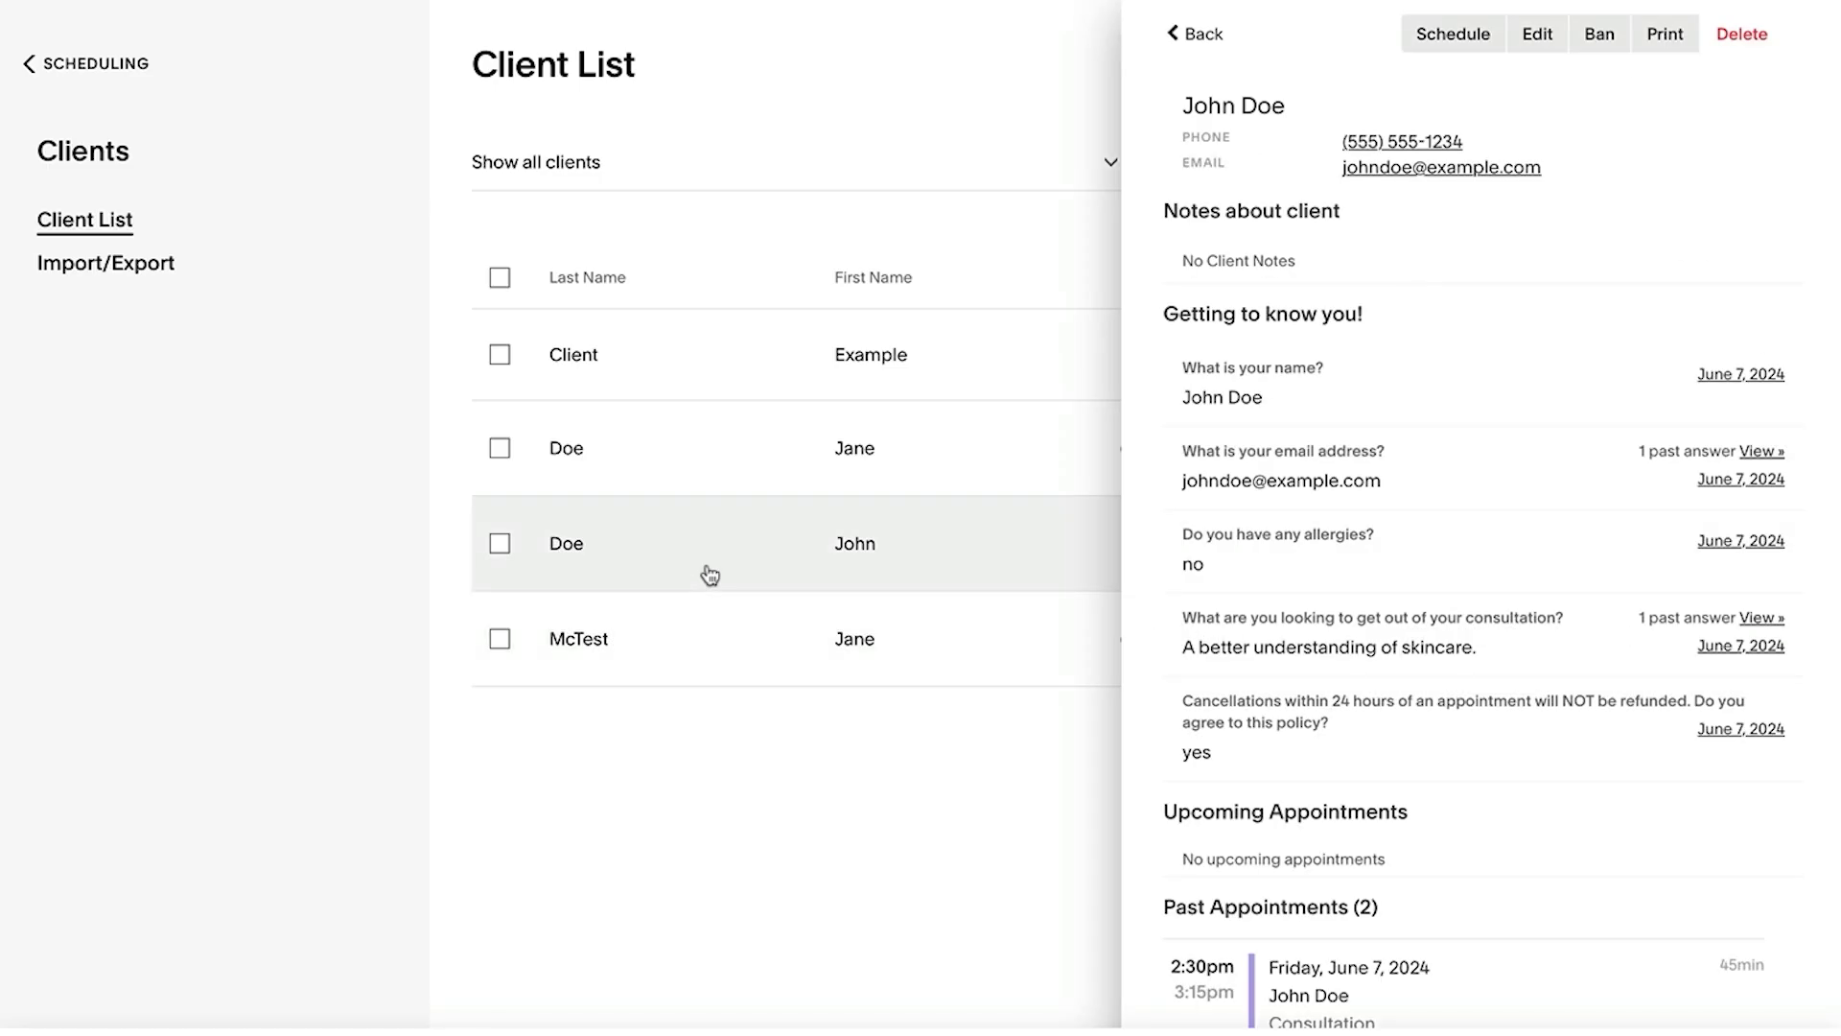
{"action": "scroll", "coordinate": [1474, 389], "scroll_direction": "down", "scroll_amount": 1}
{"action": "scroll", "coordinate": [1475, 389], "scroll_direction": "down", "scroll_amount": 1}
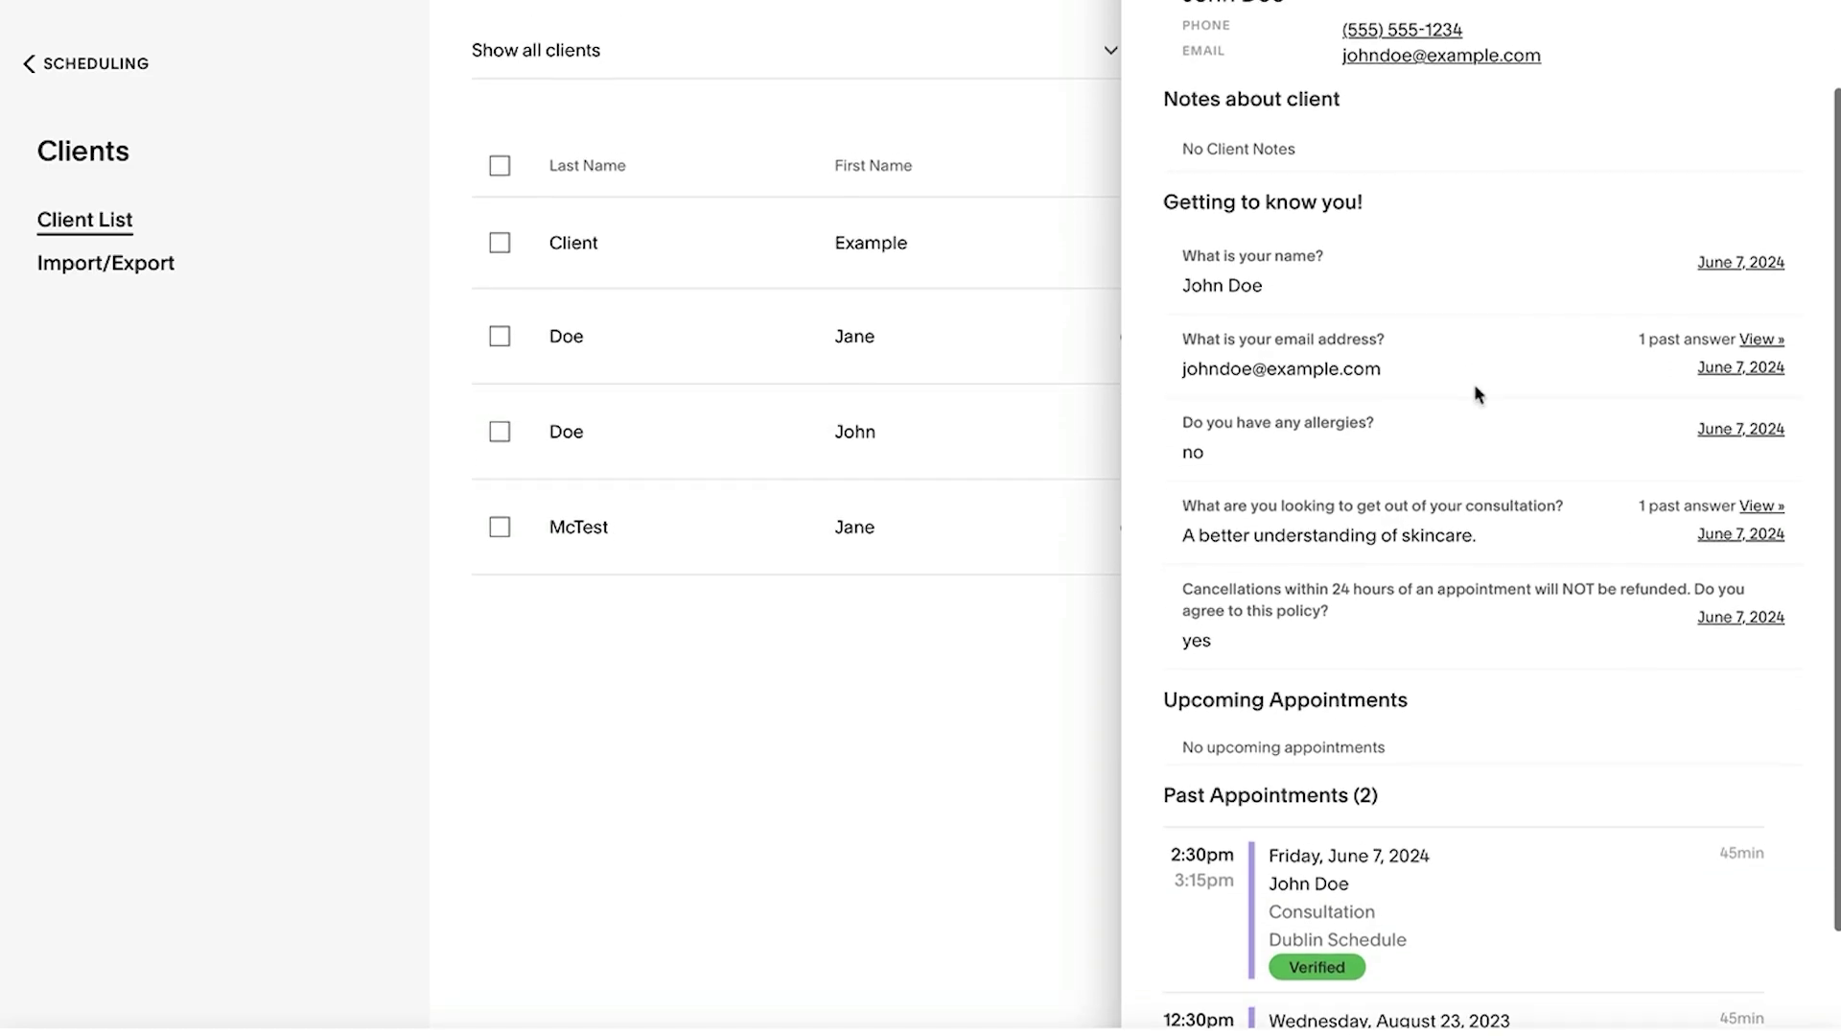
{"action": "scroll", "coordinate": [1474, 389], "scroll_direction": "down", "scroll_amount": 1}
{"action": "scroll", "coordinate": [1474, 389], "scroll_direction": "down", "scroll_amount": 1}
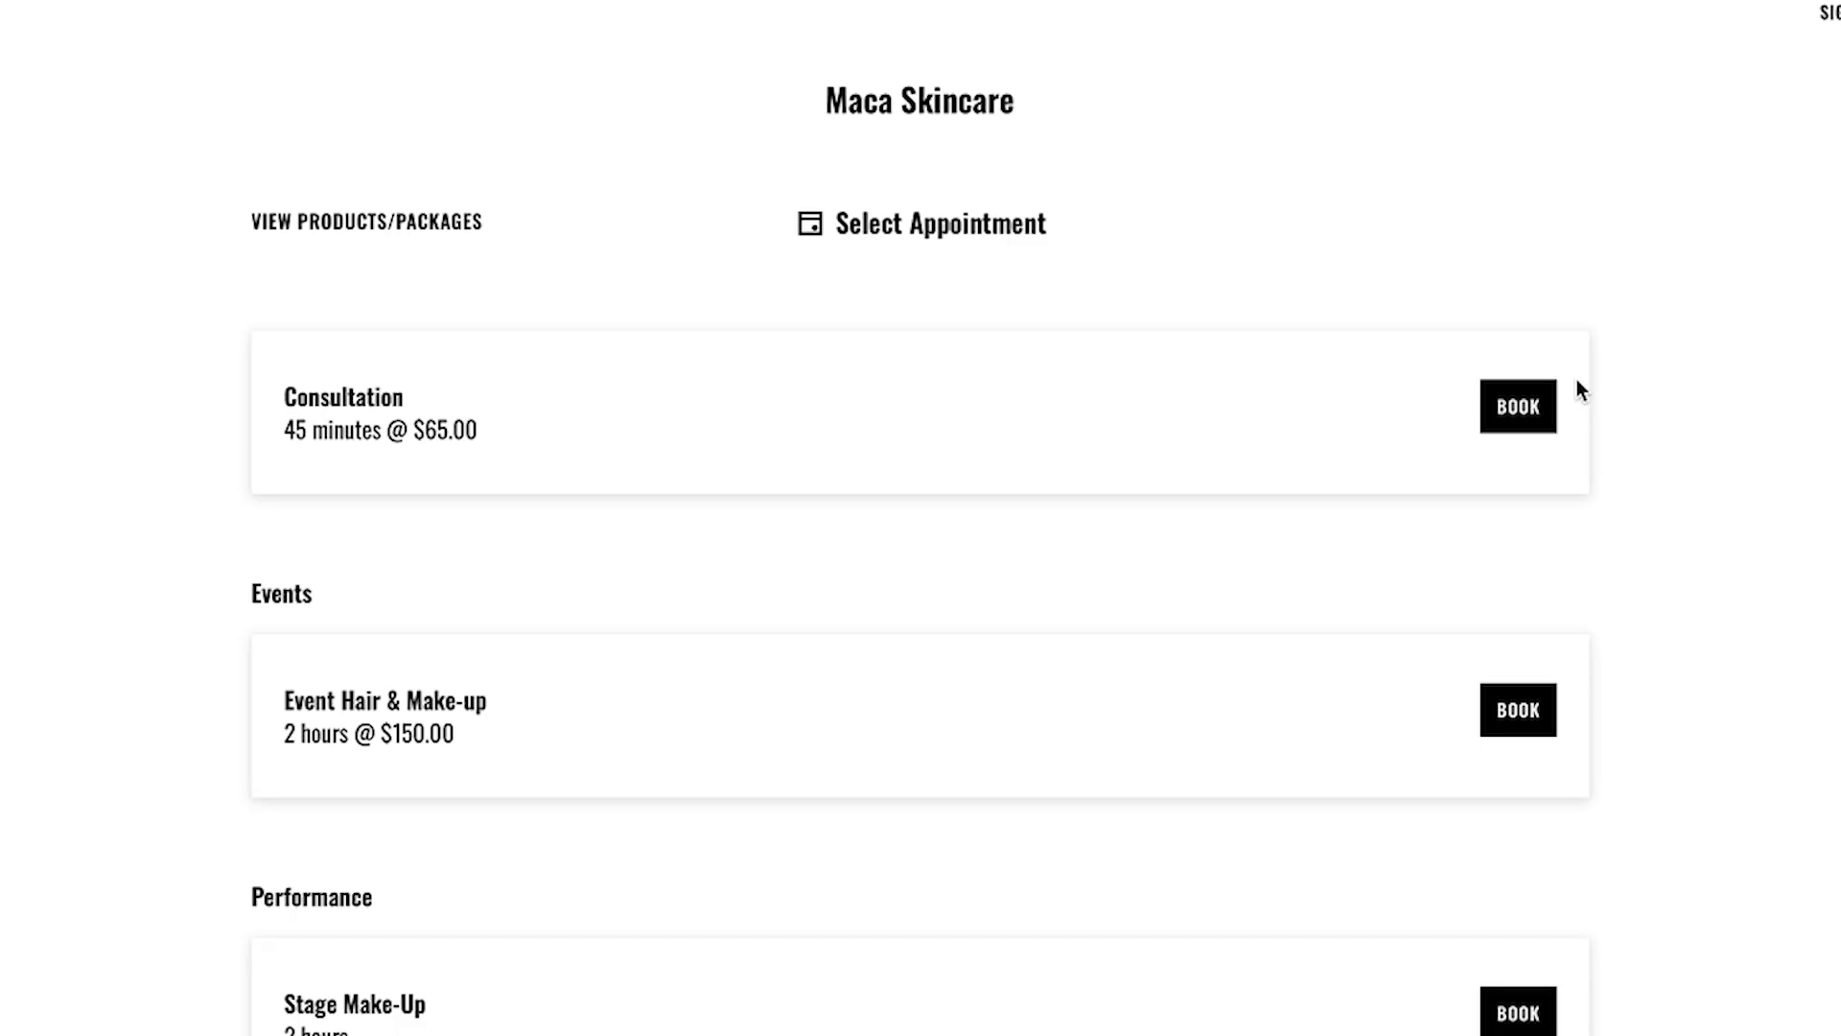
{"action": "scroll", "coordinate": [1577, 381], "scroll_direction": "down", "scroll_amount": 1}
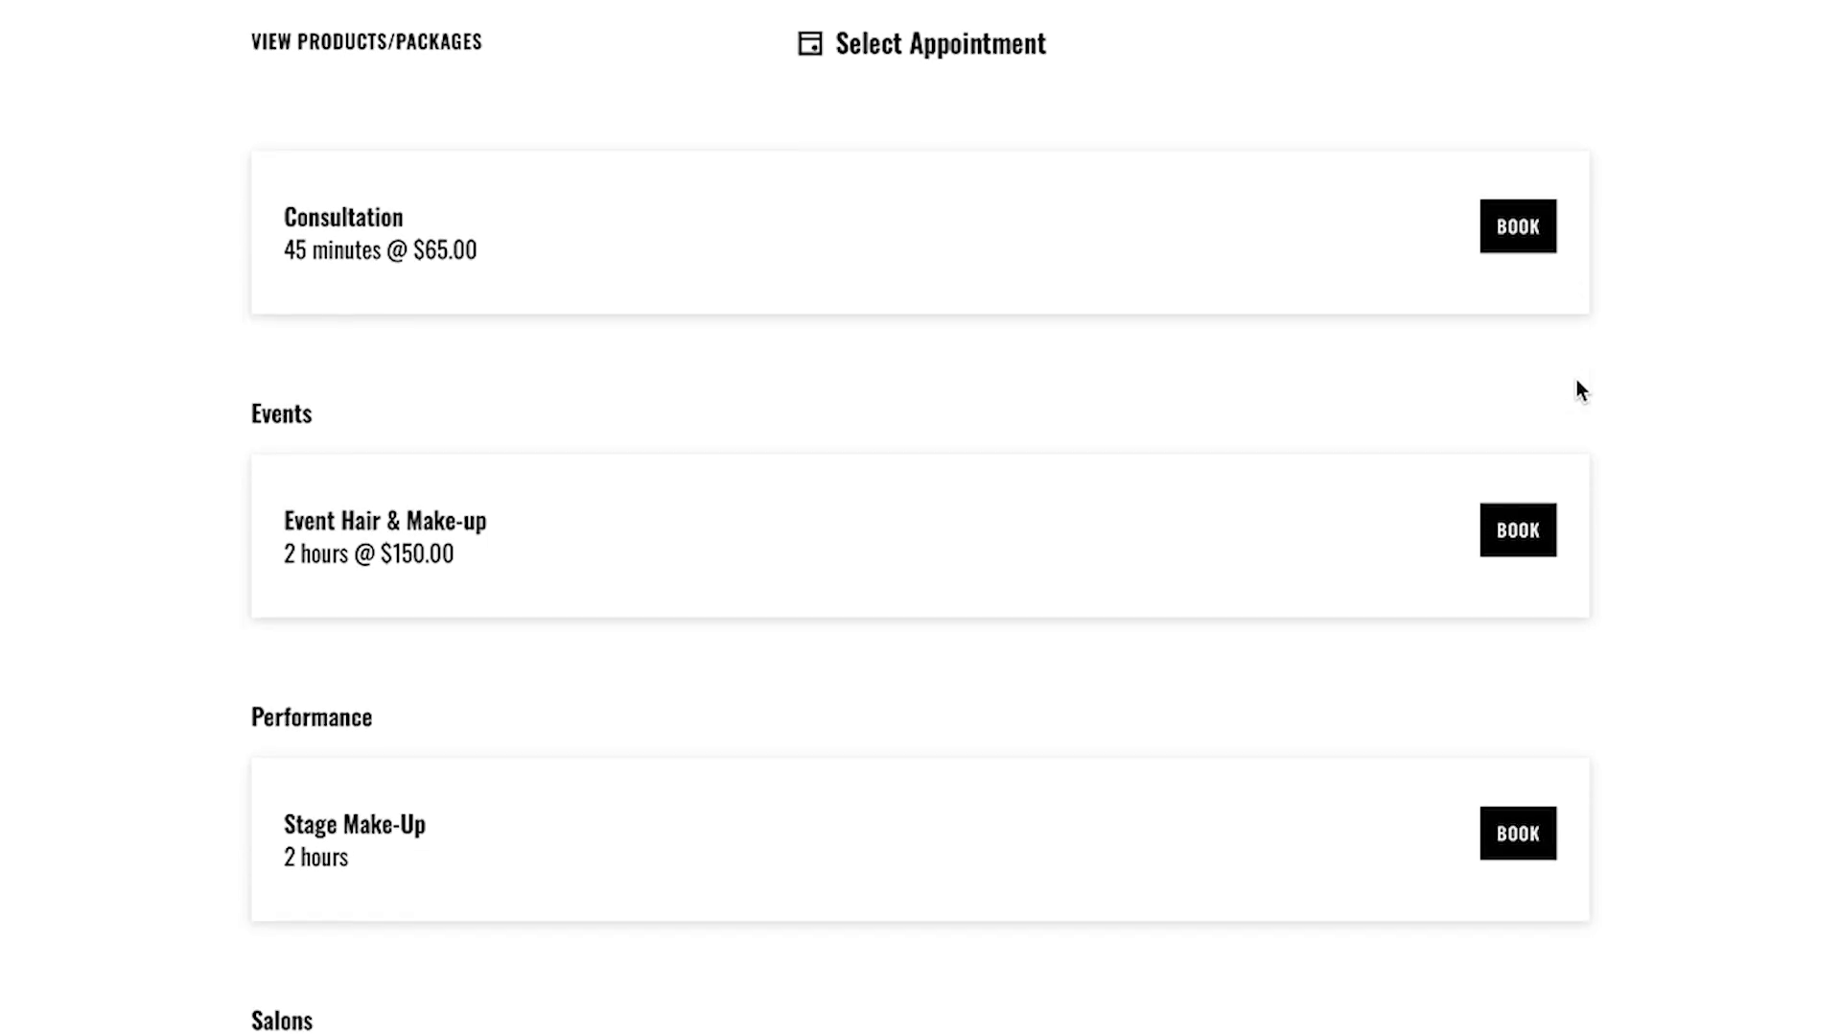
{"action": "scroll", "coordinate": [1578, 380], "scroll_direction": "down", "scroll_amount": 2}
{"action": "scroll", "coordinate": [1577, 380], "scroll_direction": "down", "scroll_amount": 1}
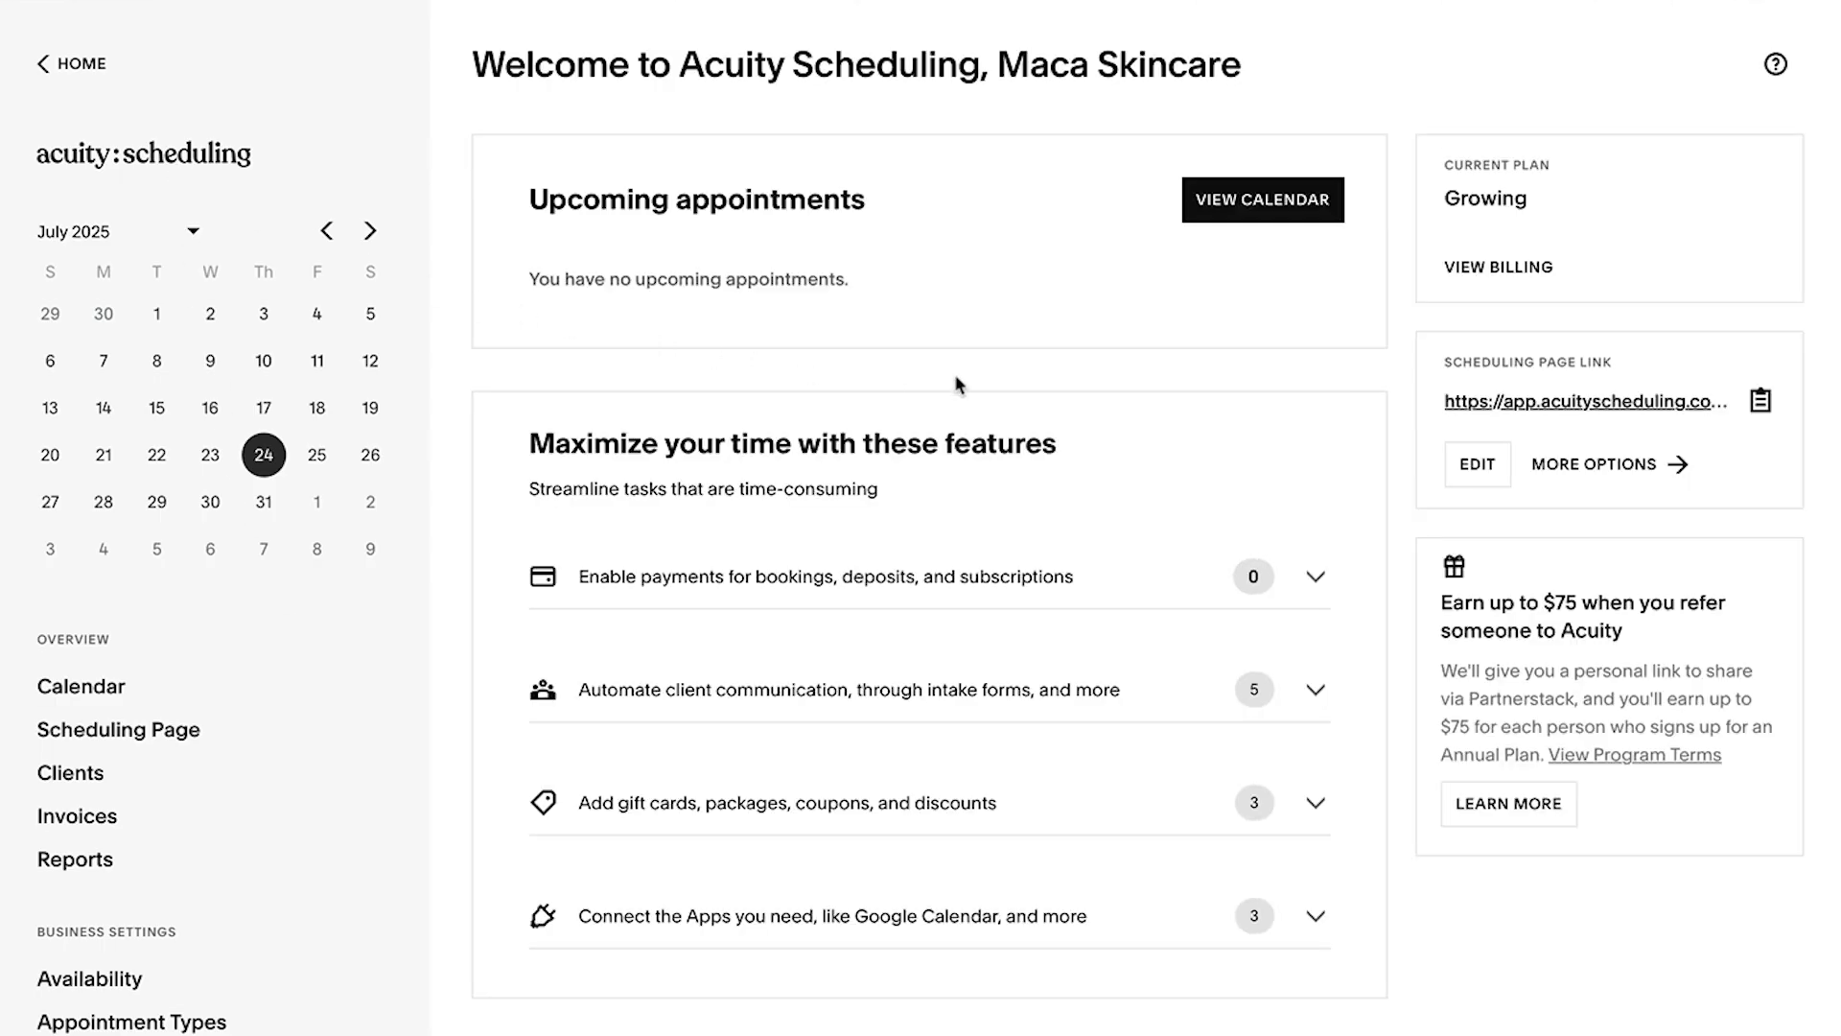
- Open the Maca Skincare Scheduling Page Link in a new browser tab
{"action": "left_click", "coordinate": [1483, 402]}
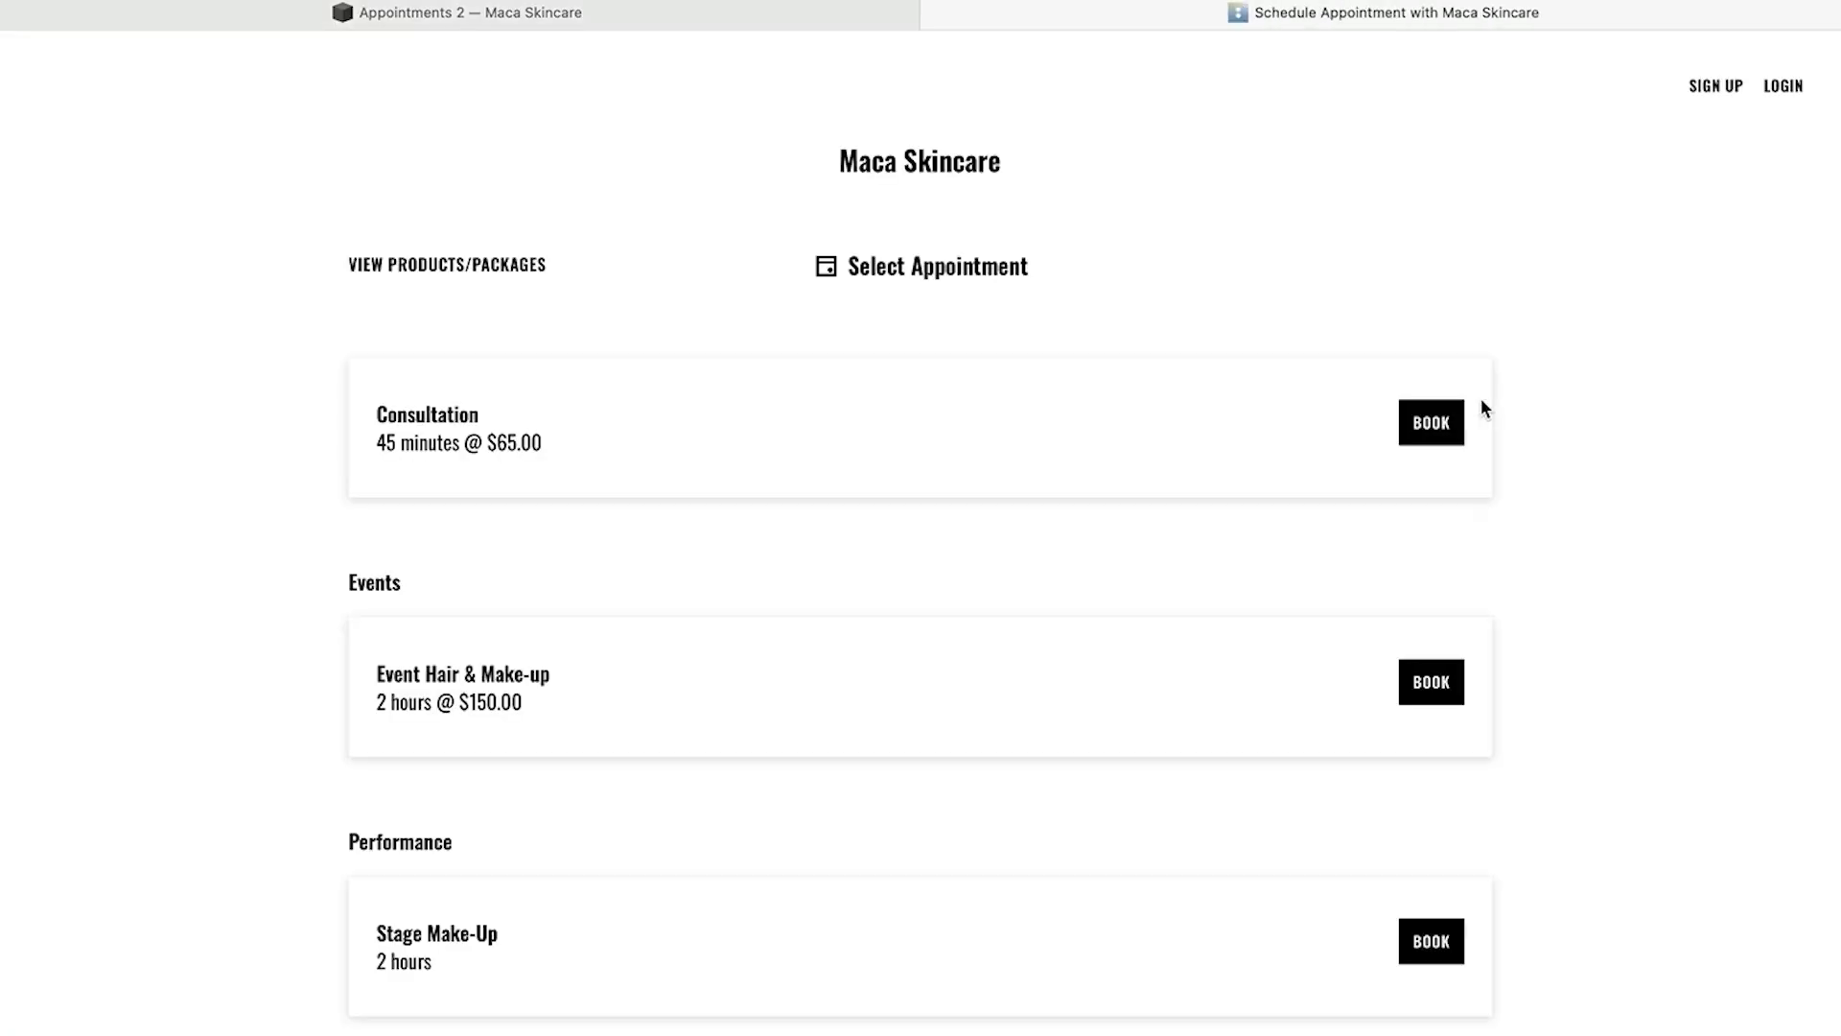